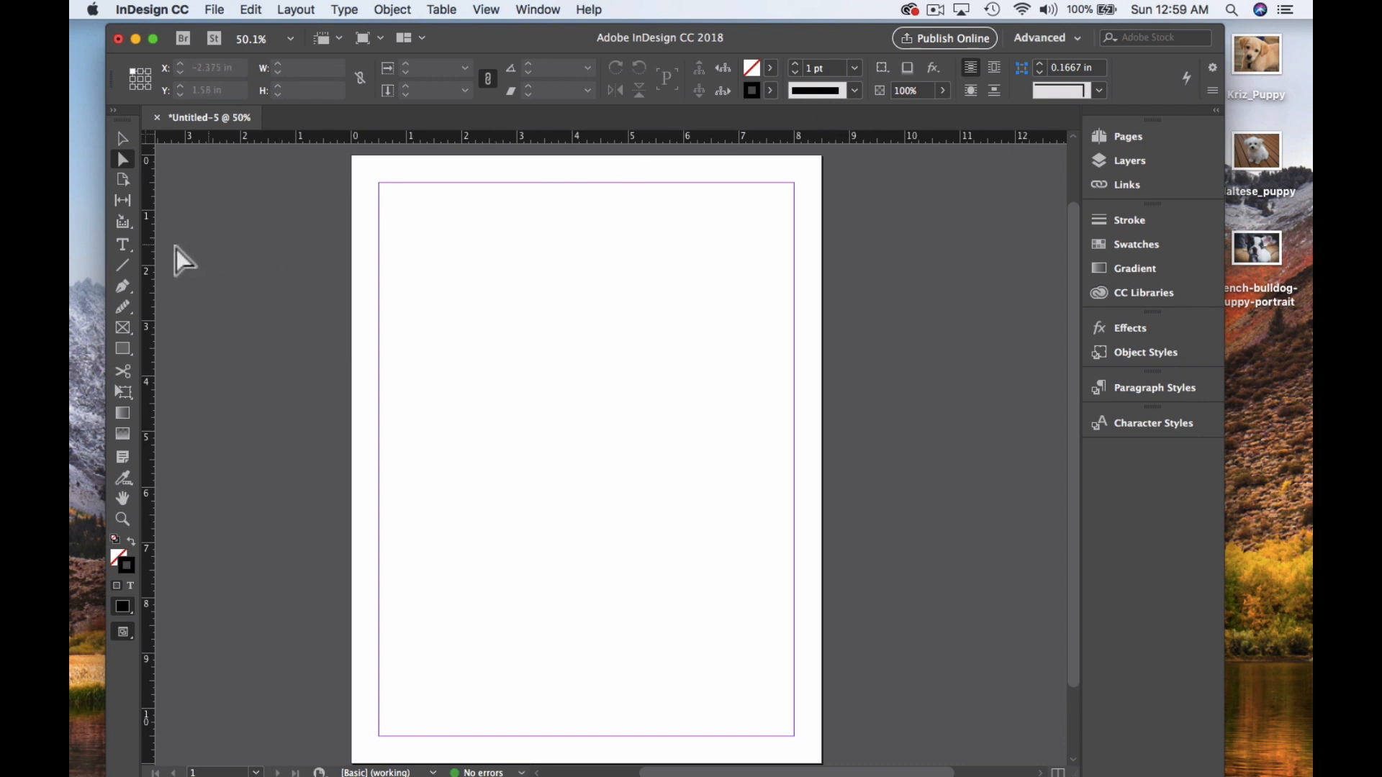
Draw a text frame about 6.22 by 3.7 in in the upper part of the page and enter DOGS
{"action": "left_click", "coordinate": [119, 244]}
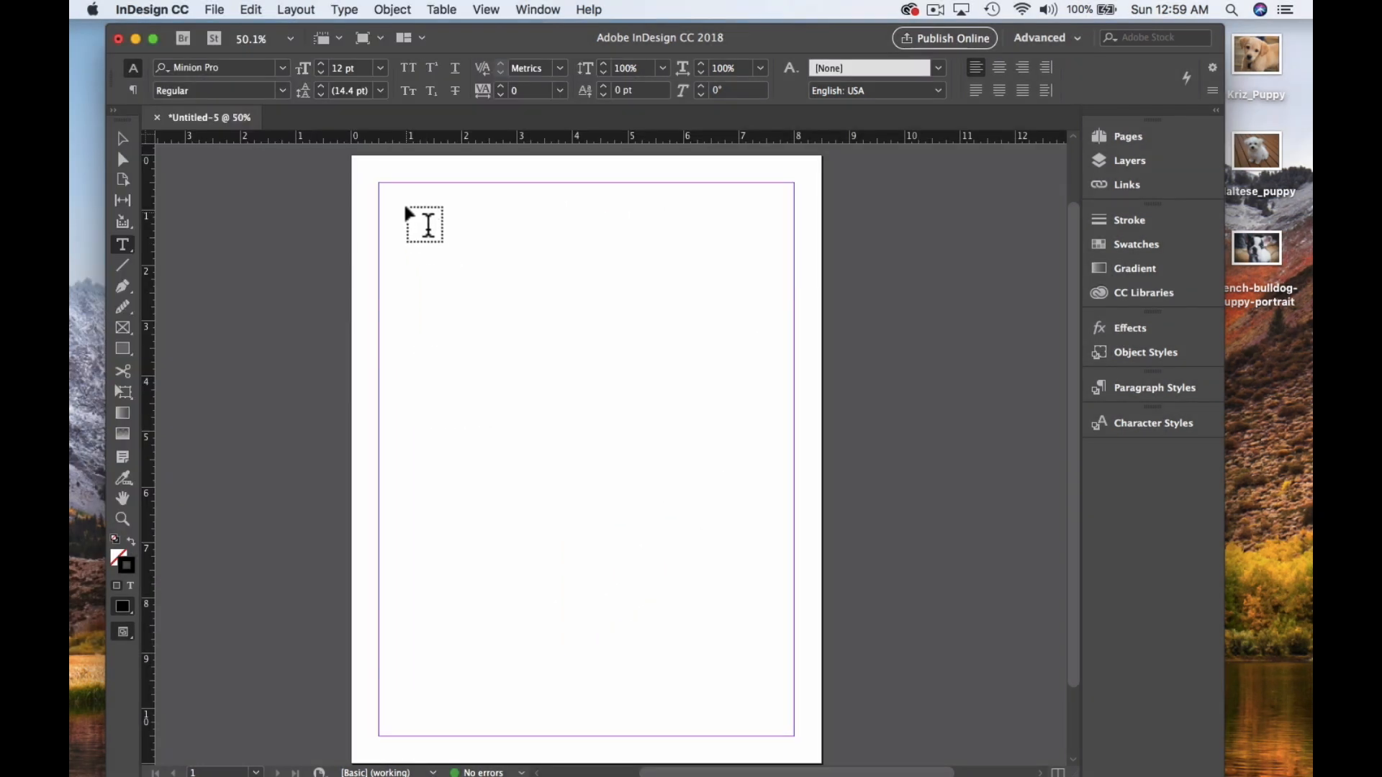
{"action": "left_click_drag", "start_coordinate": [404, 197], "coordinate": [749, 402]}
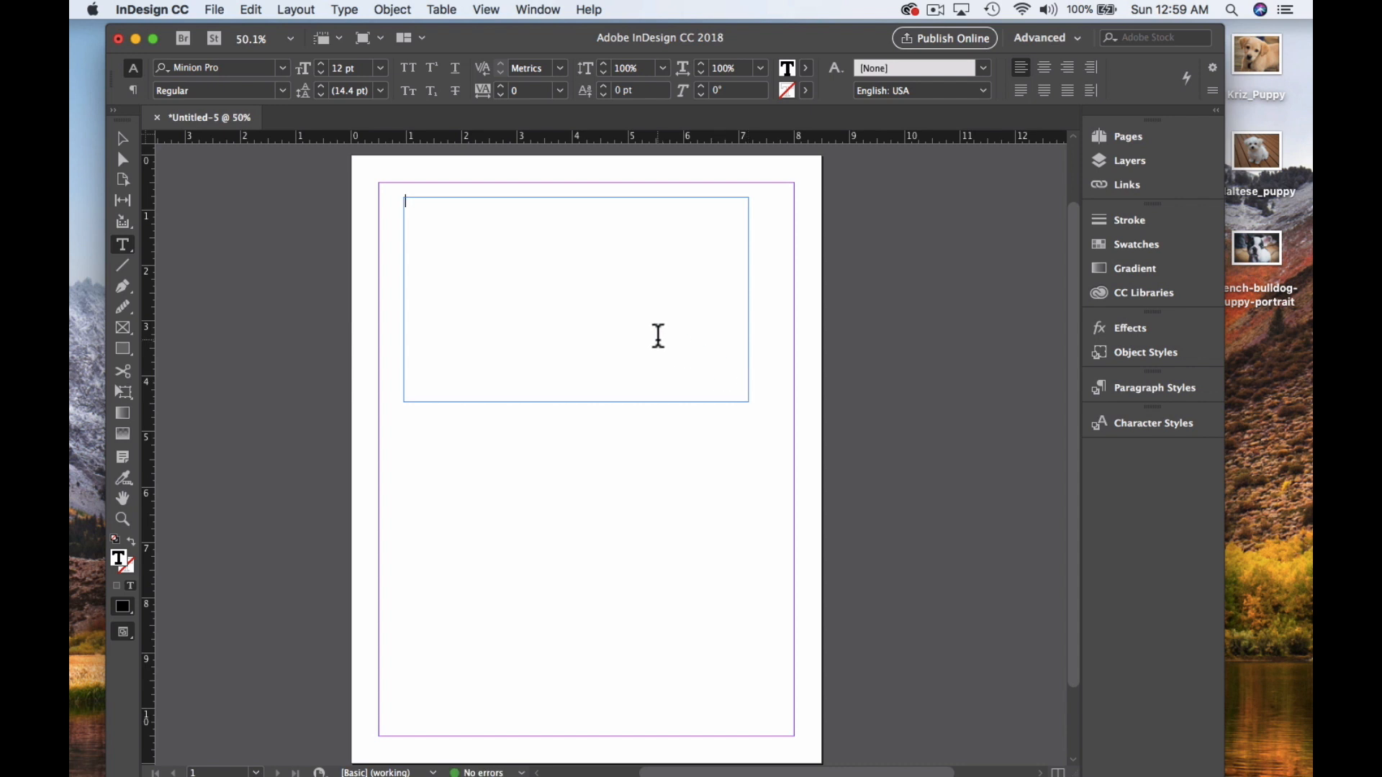
{"action": "type", "text": "GOGS"}
{"action": "double_click", "coordinate": [434, 207]}
{"action": "type", "text": "DOGS"}
{"action": "scroll", "coordinate": [518, 222], "scroll_direction": "down", "scroll_amount": 1}
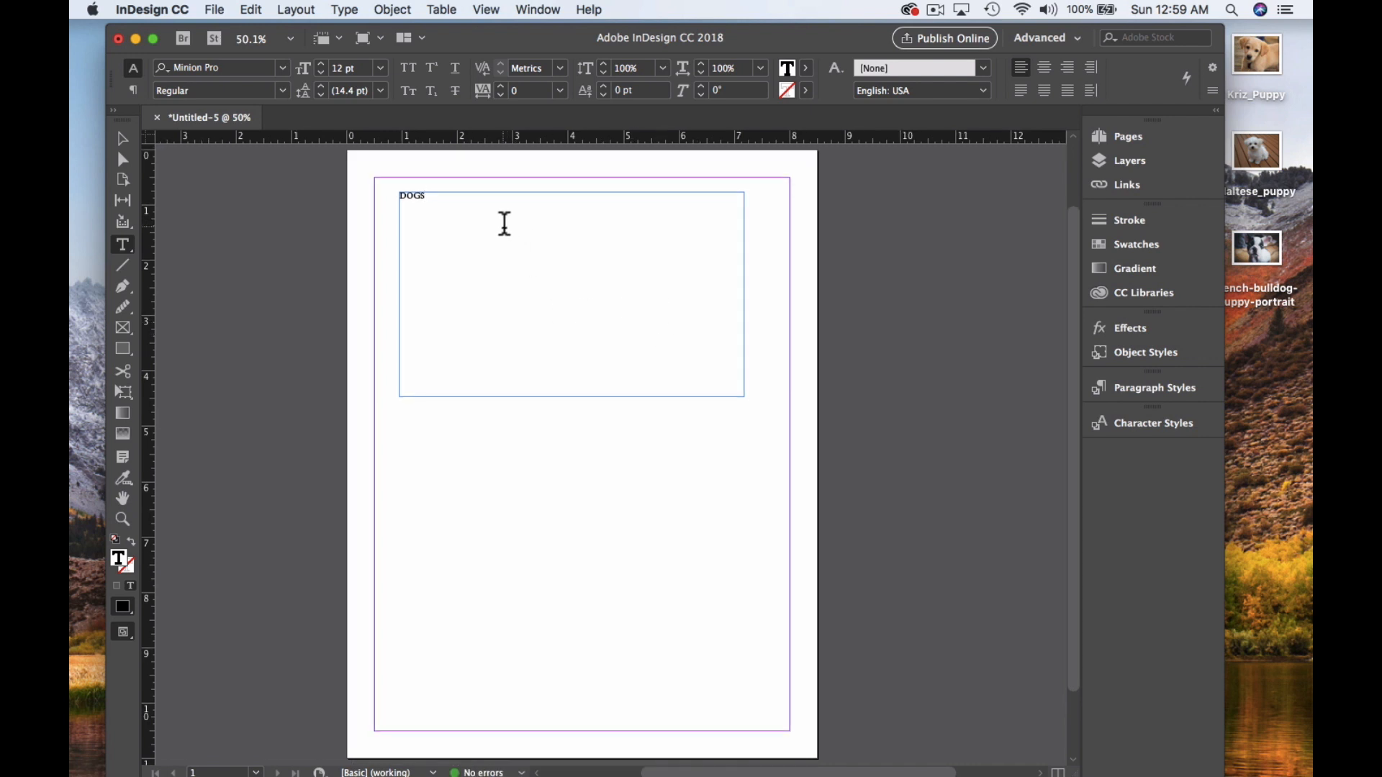
Format the word DOGS in the Impact font at 72 pt
{"action": "left_click_drag", "start_coordinate": [427, 196], "coordinate": [380, 189]}
{"action": "left_click", "coordinate": [281, 68]}
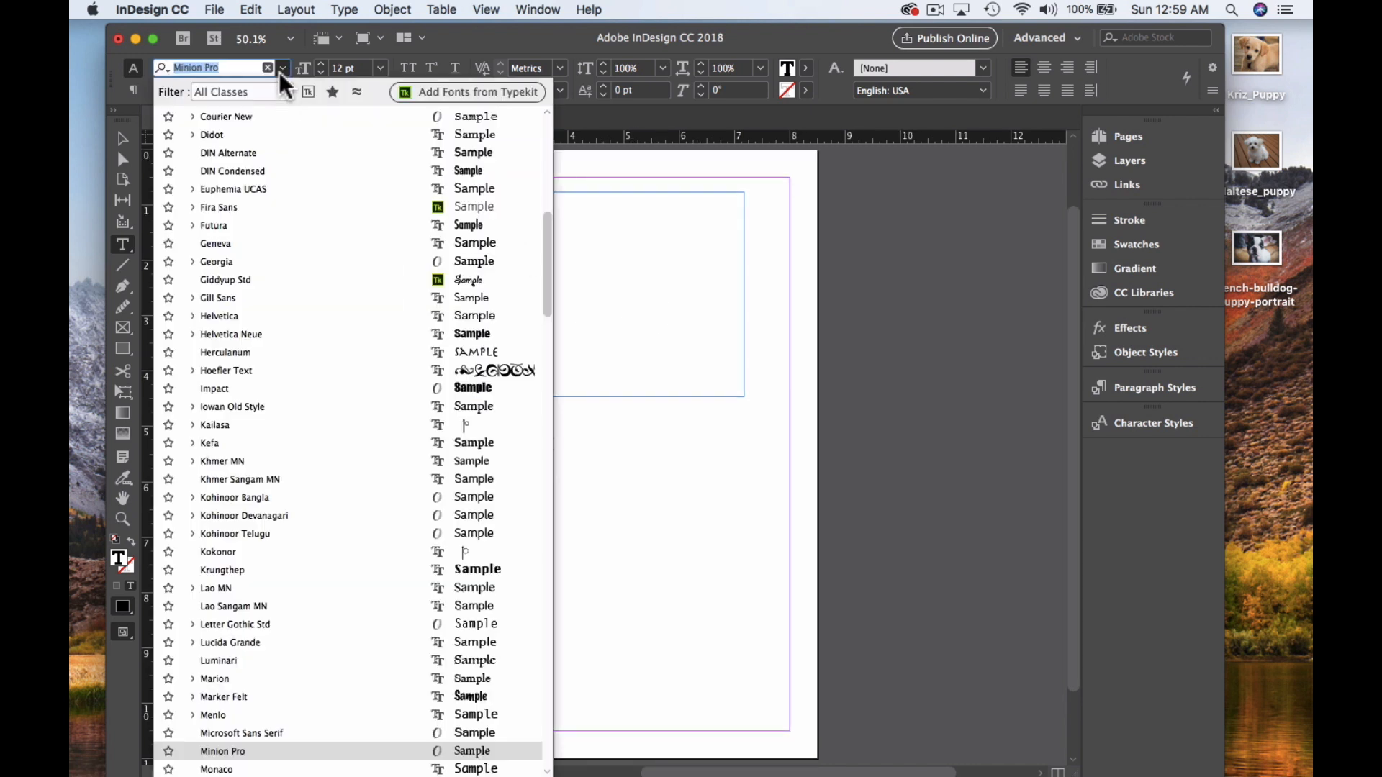
{"action": "left_click", "coordinate": [329, 389]}
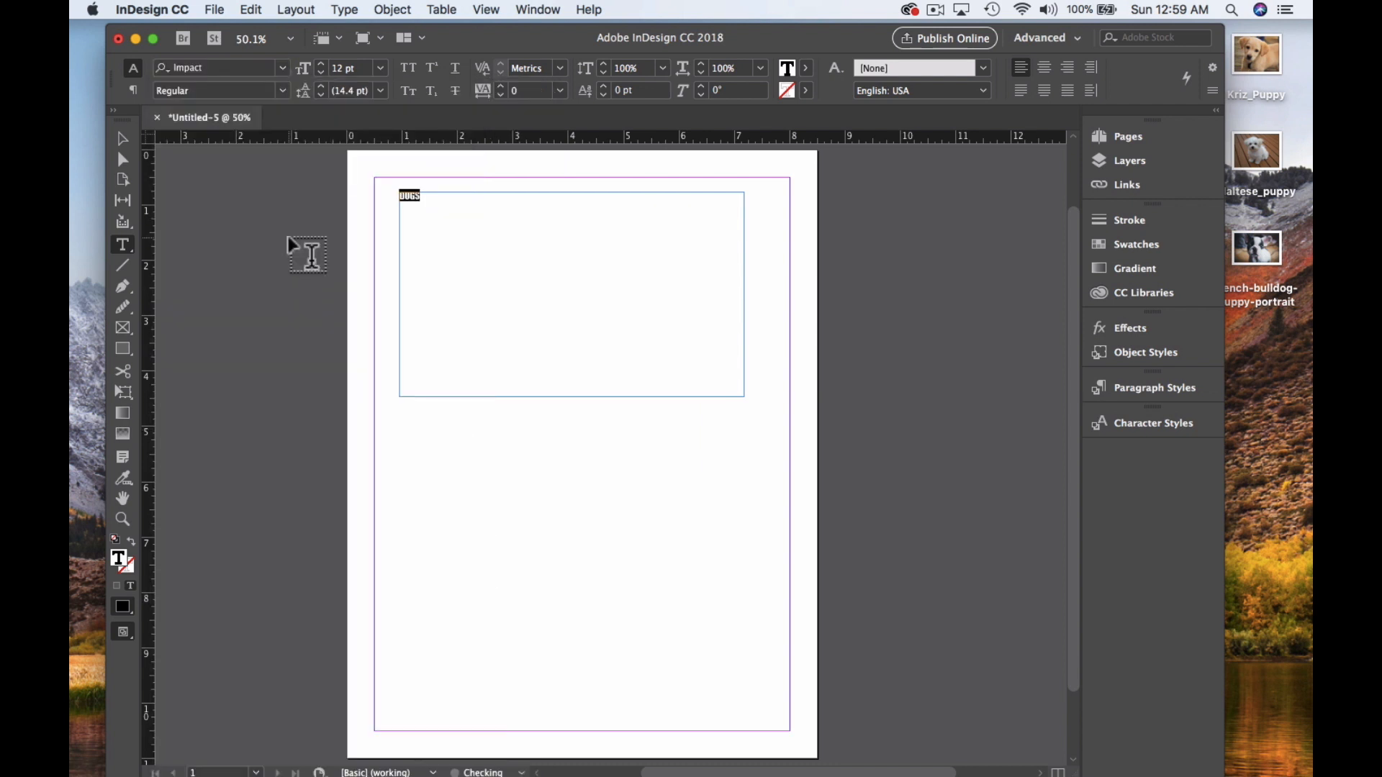
{"action": "left_click", "coordinate": [382, 69]}
{"action": "left_click", "coordinate": [369, 295]}
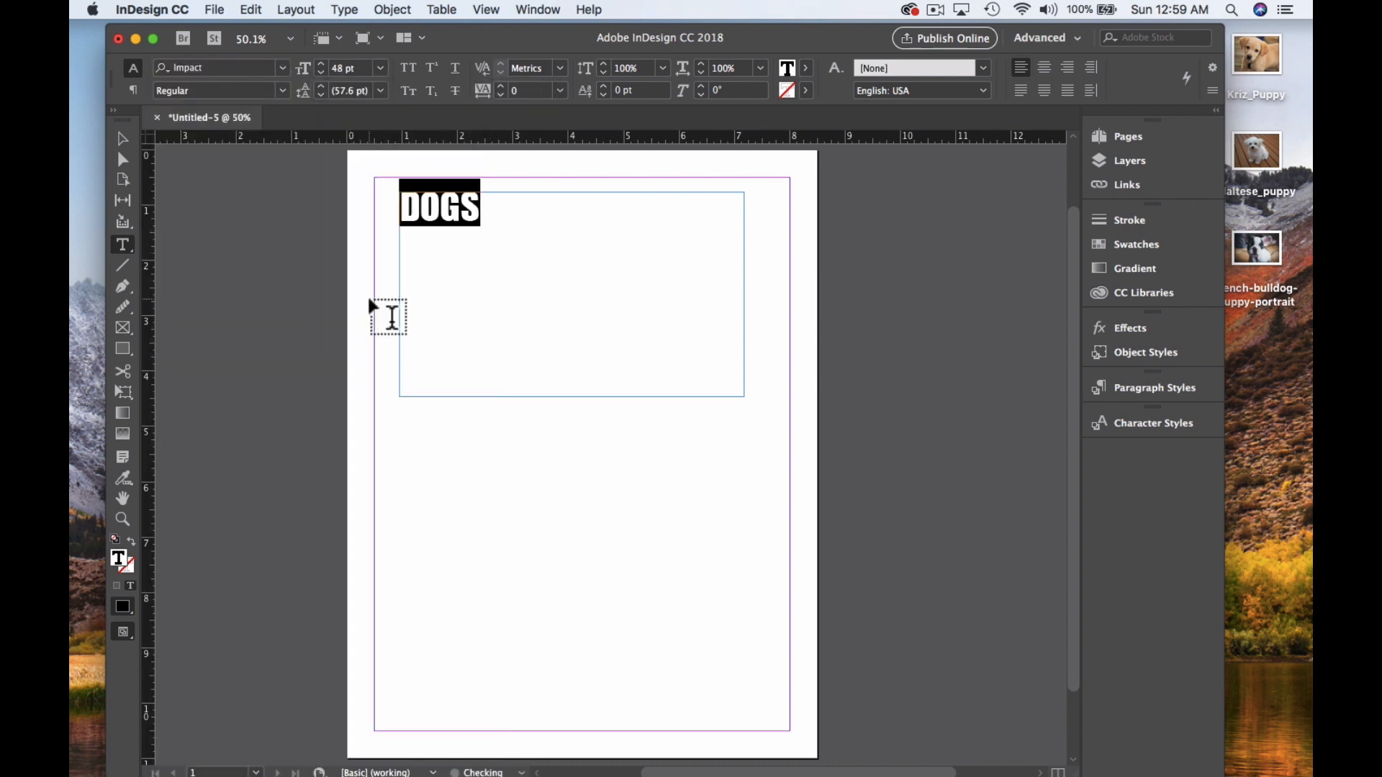
{"action": "left_click", "coordinate": [380, 69]}
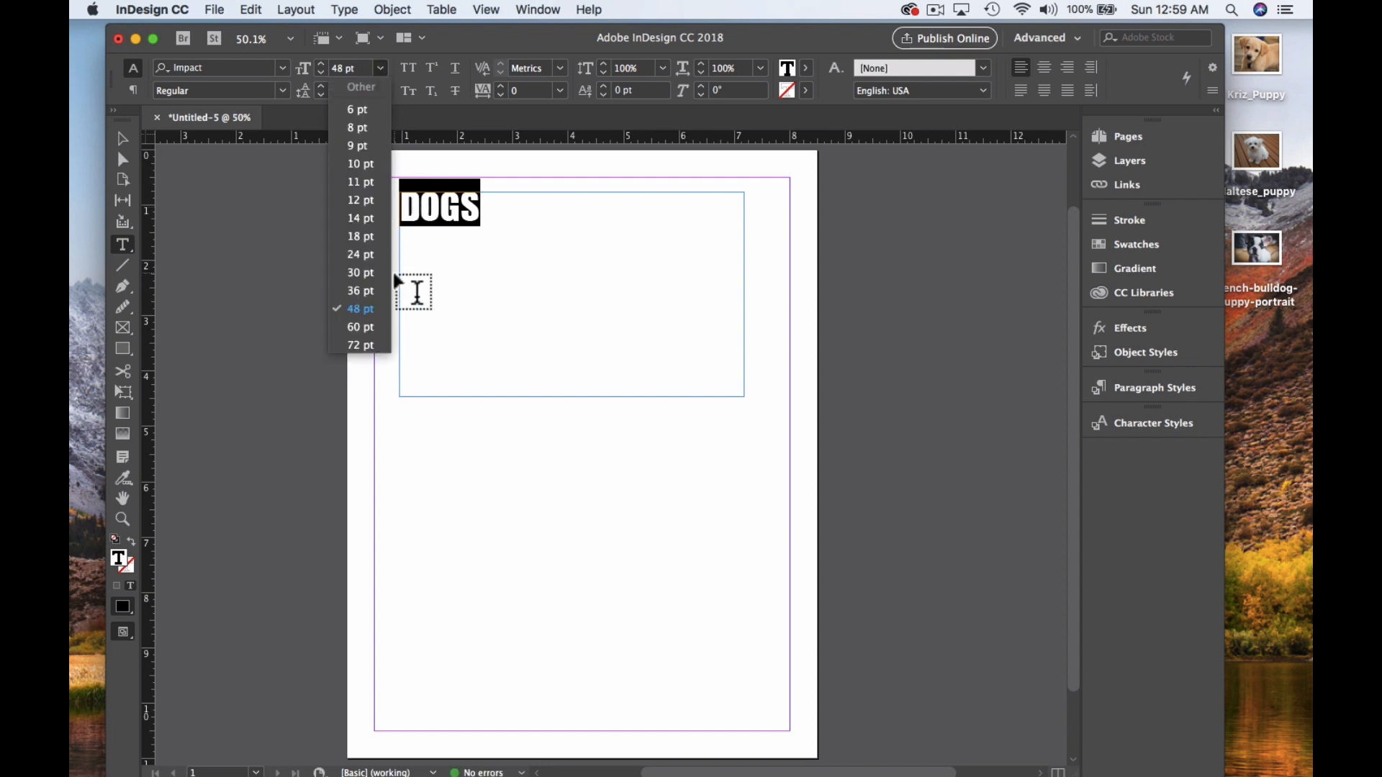
{"action": "left_click", "coordinate": [365, 344]}
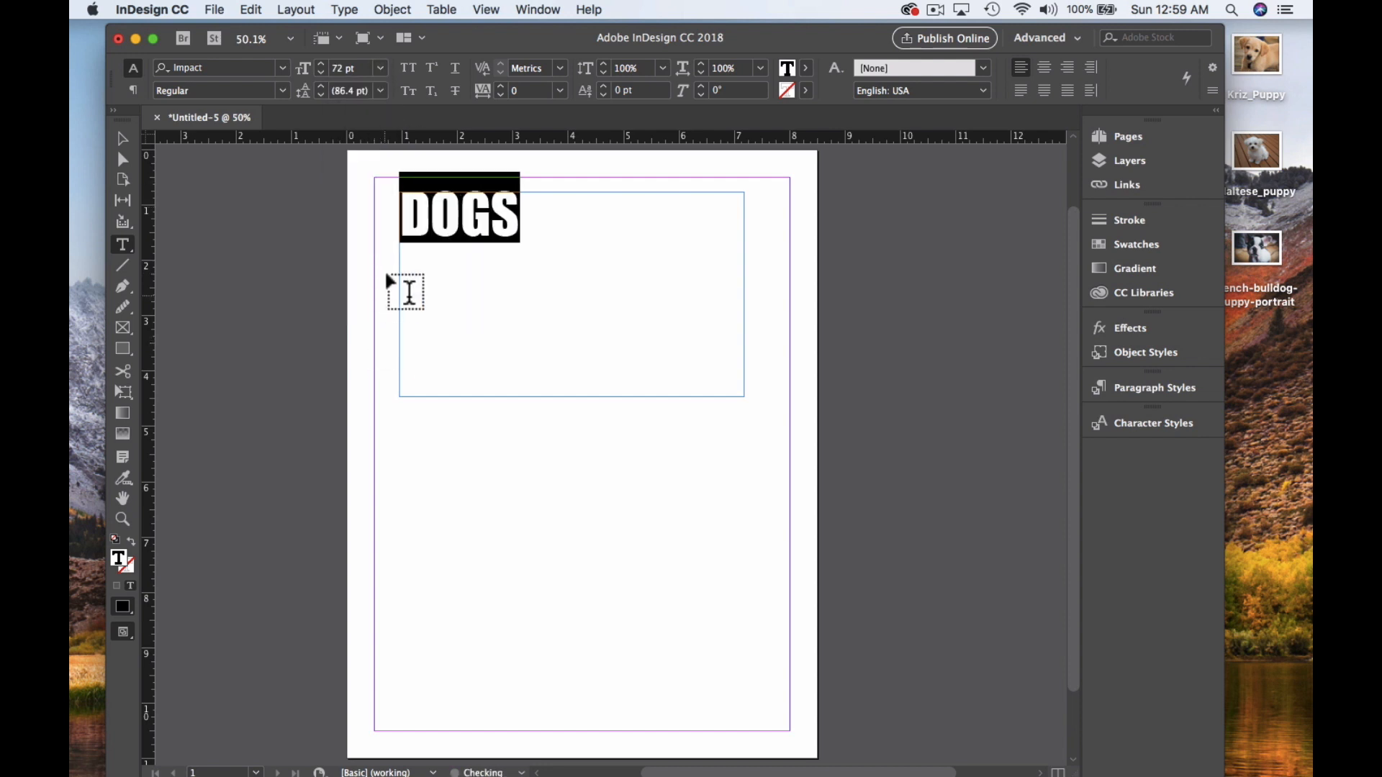
{"action": "left_click", "coordinate": [531, 215]}
{"action": "left_click_drag", "start_coordinate": [530, 216], "coordinate": [381, 239]}
{"action": "left_click", "coordinate": [476, 243]}
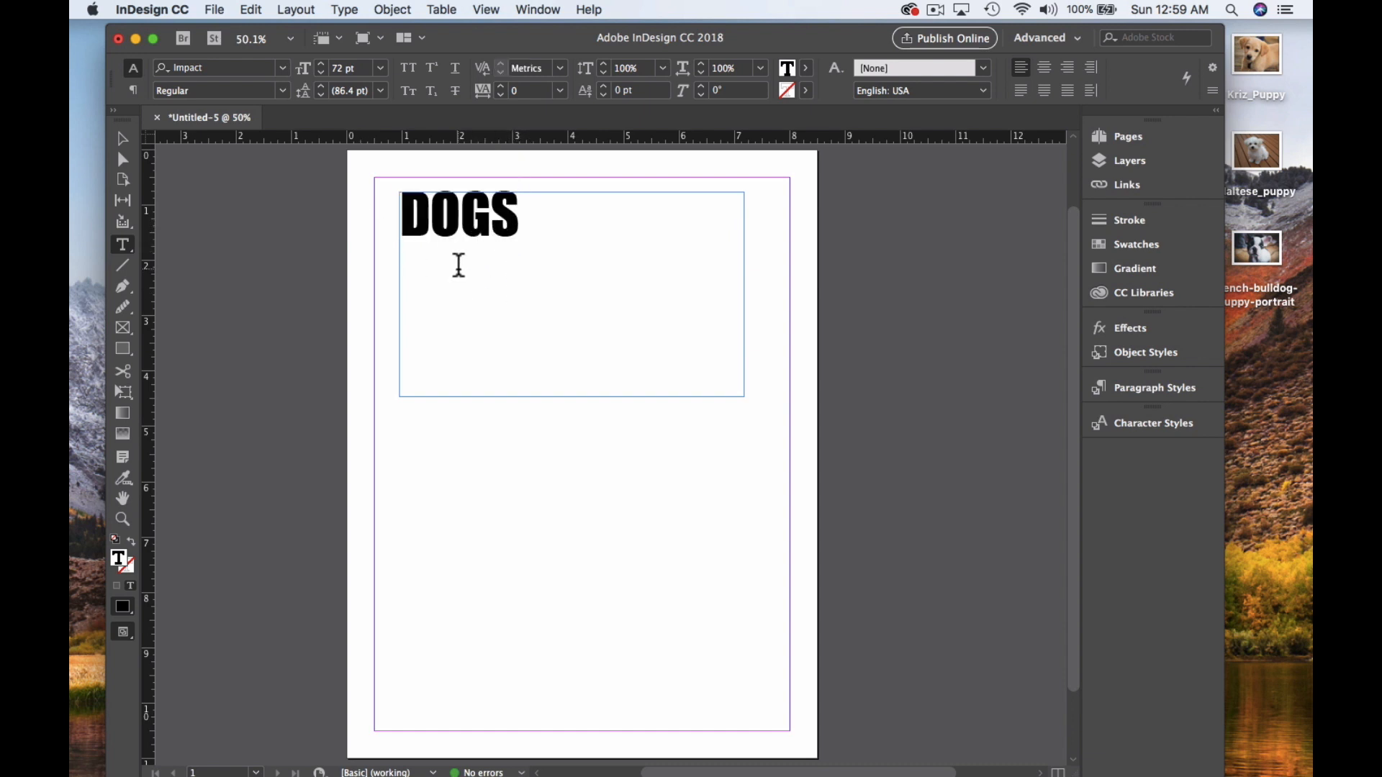
Set the opacity of the DOGS text frame to 0%
{"action": "left_click", "coordinate": [122, 139]}
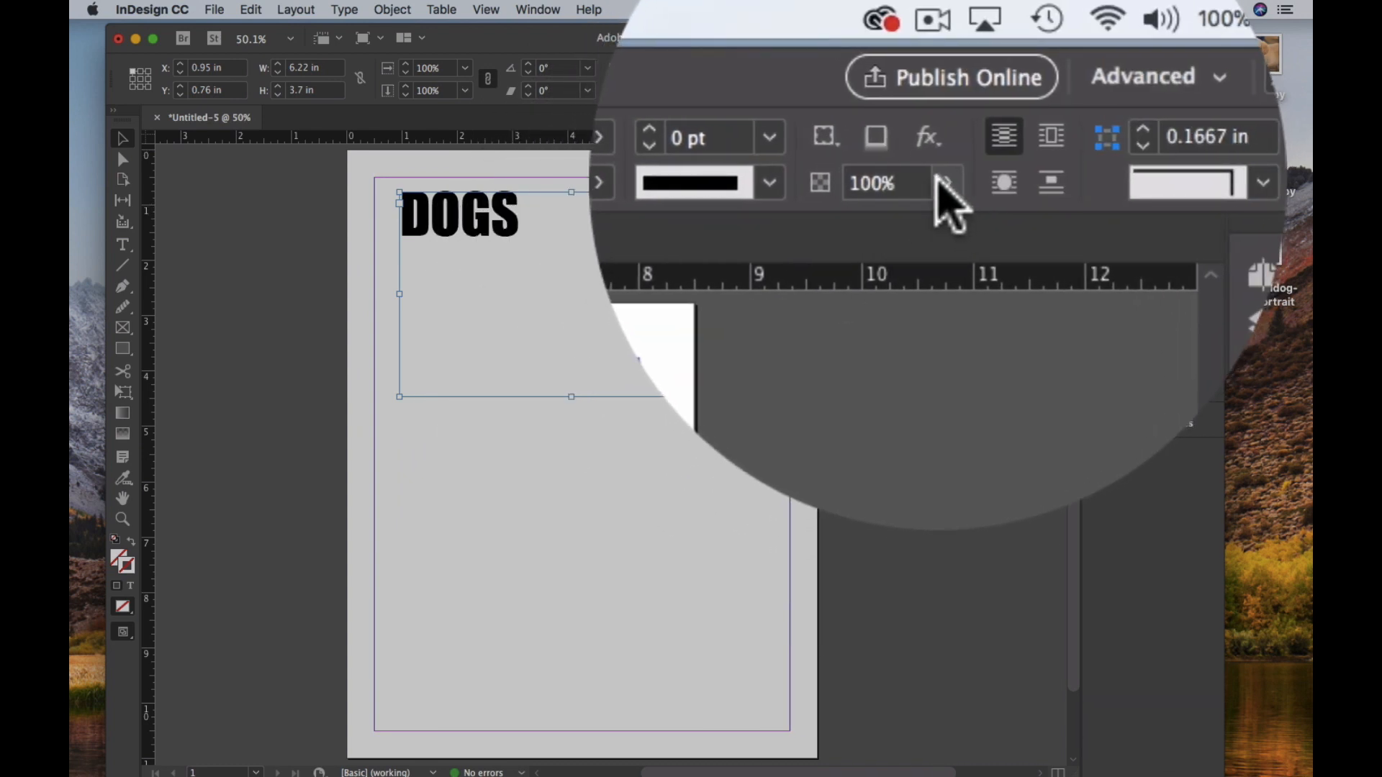
{"action": "left_click", "coordinate": [938, 181]}
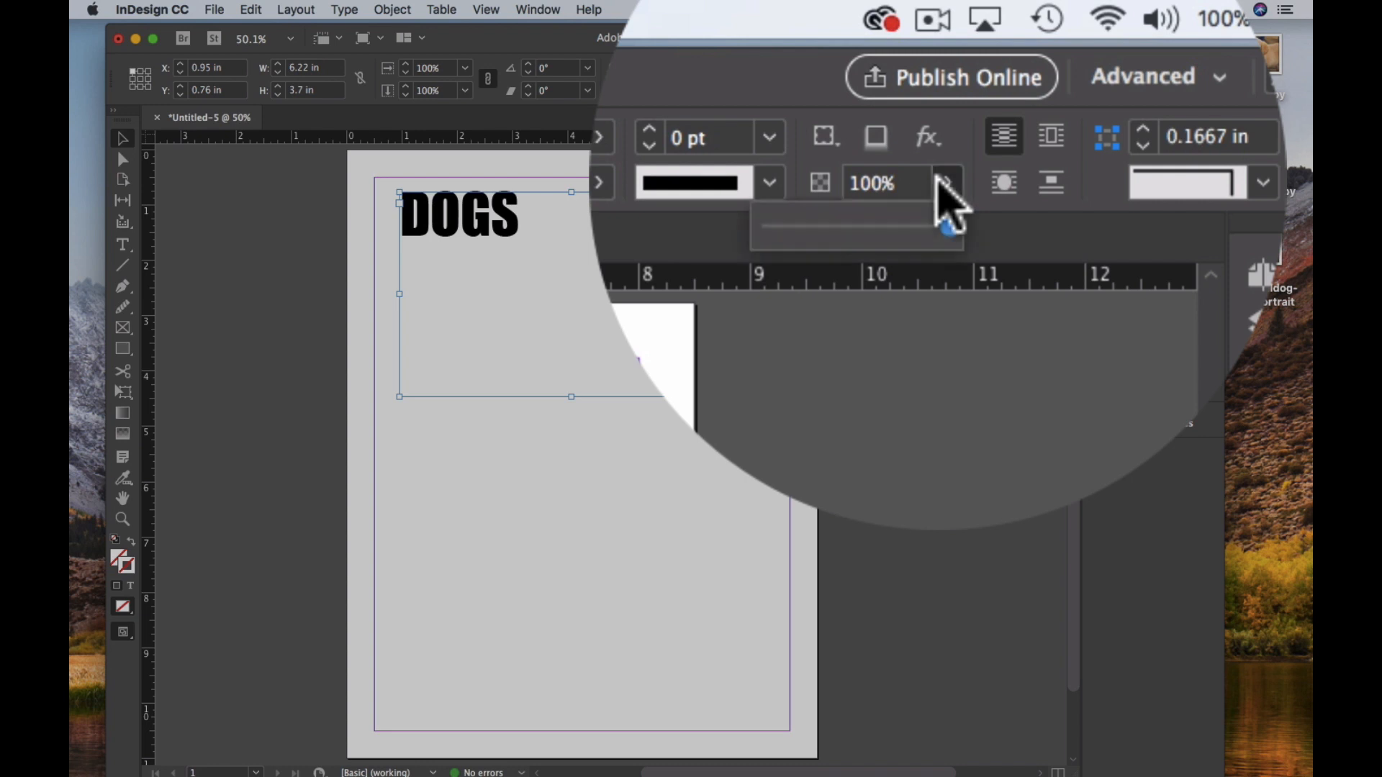
{"action": "left_click_drag", "start_coordinate": [949, 248], "coordinate": [813, 126]}
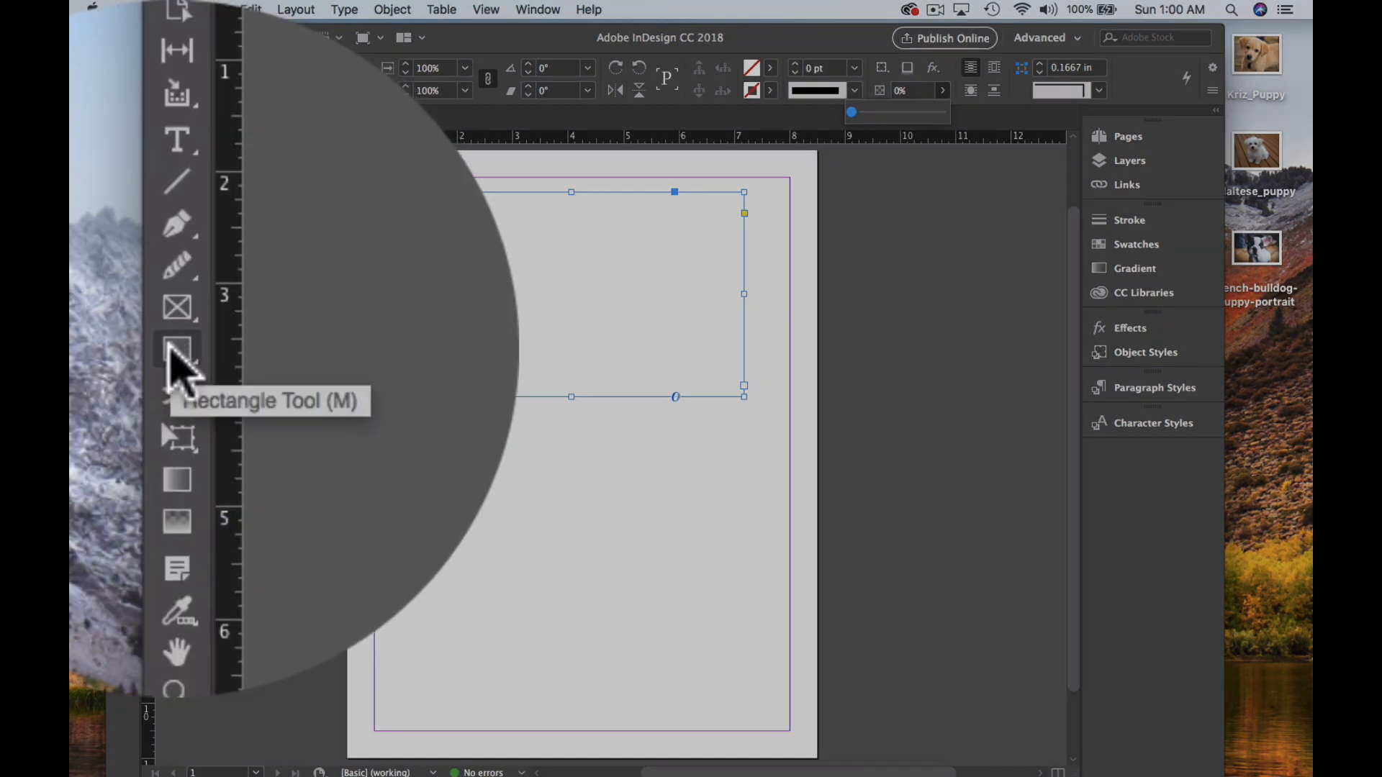
Draw a rectangle about 7.06 by 4.3 in below the text frame and fill it with Black
{"action": "left_click", "coordinate": [120, 348]}
{"action": "left_click_drag", "start_coordinate": [380, 409], "coordinate": [770, 646]}
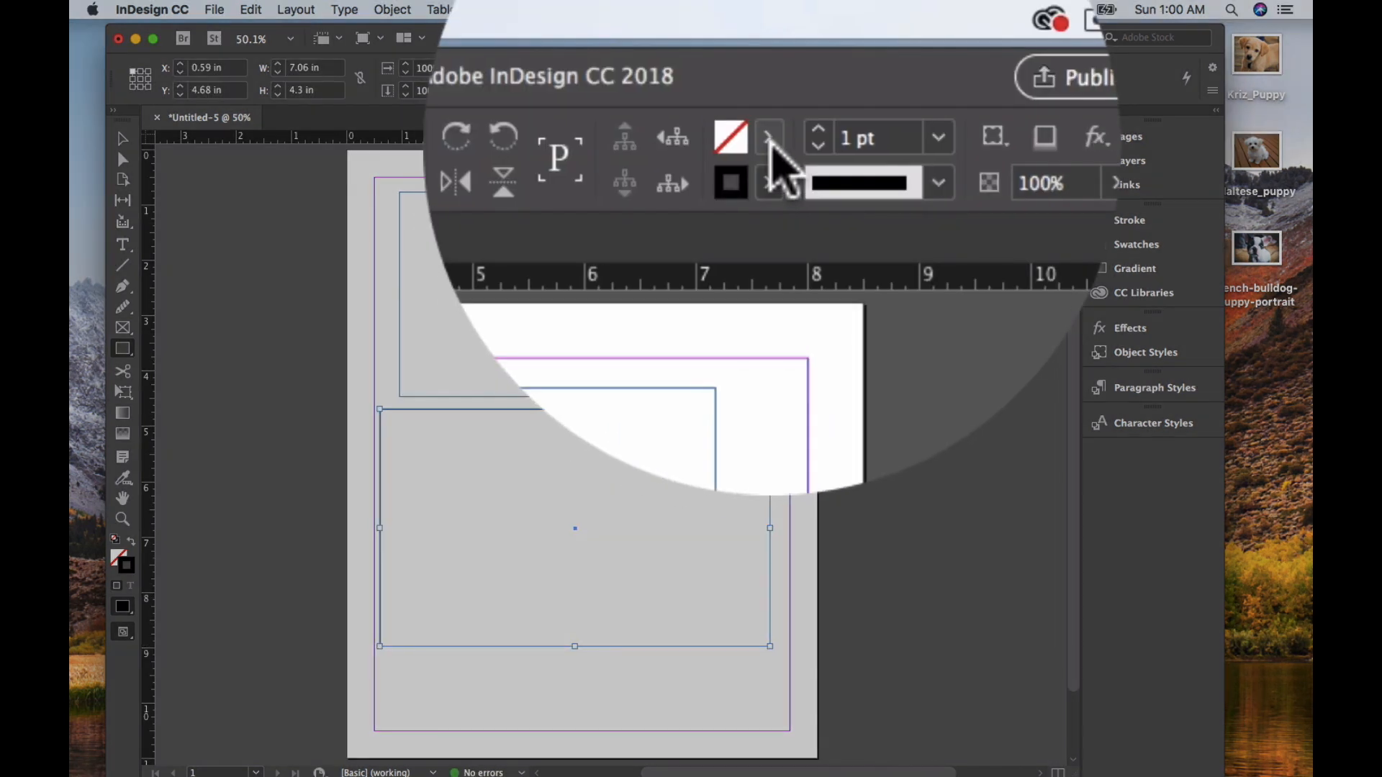
{"action": "left_click", "coordinate": [770, 67]}
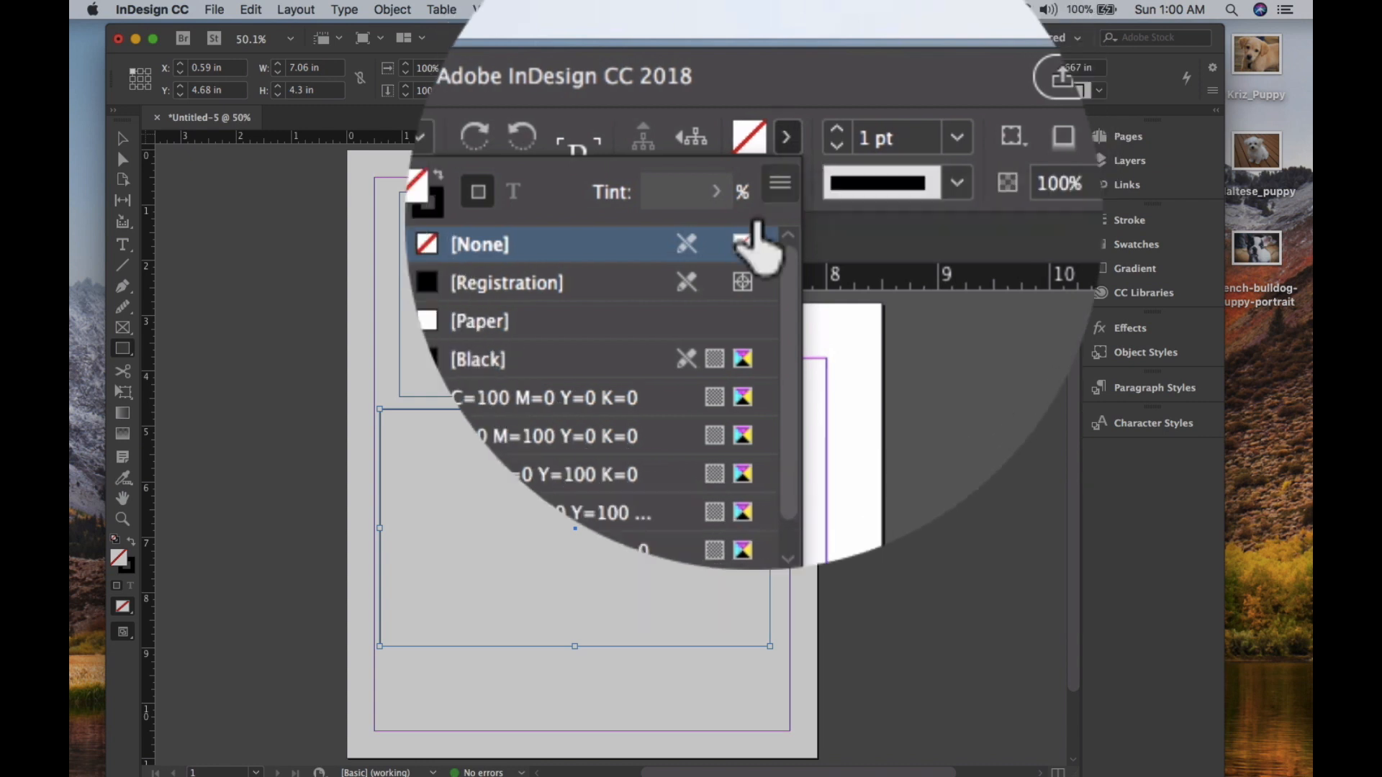
{"action": "left_click", "coordinate": [687, 178]}
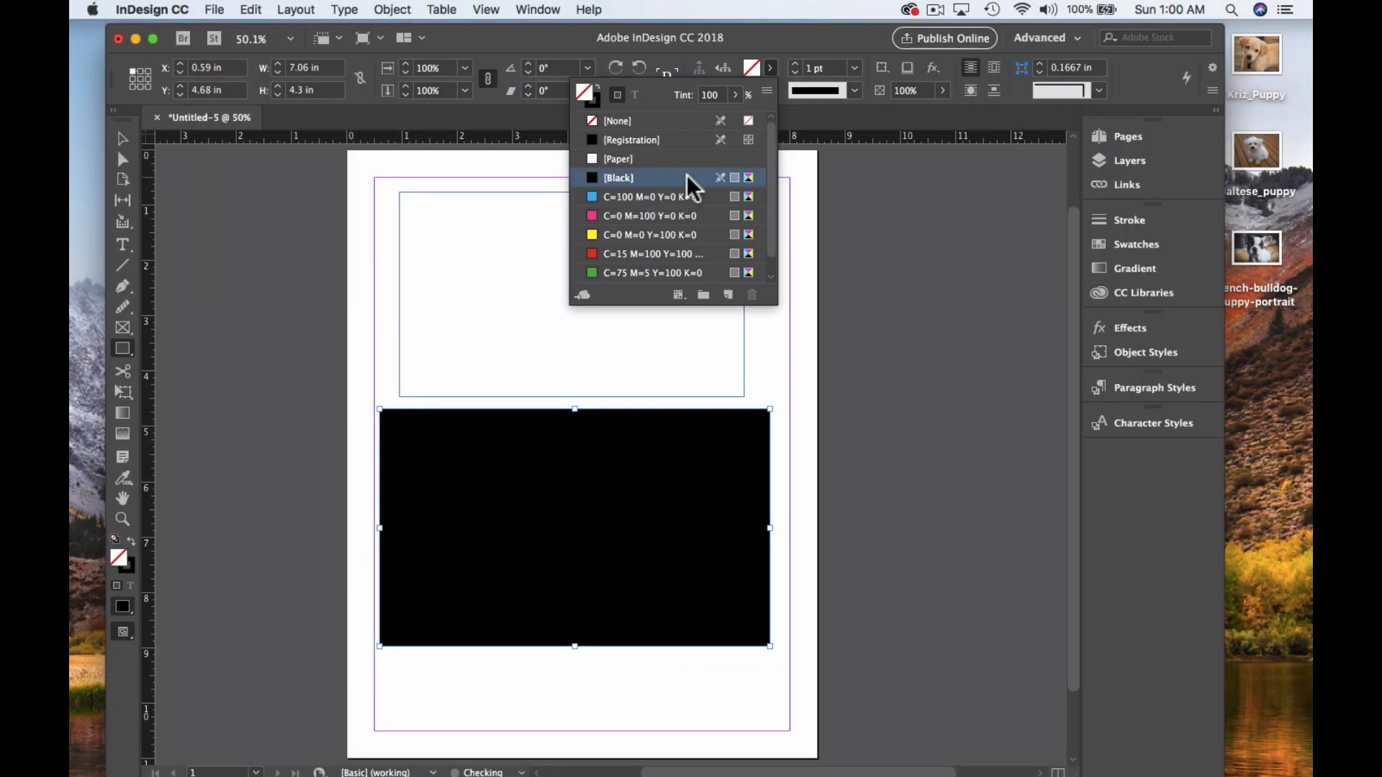
Send the black rectangle backward and move it up so it surrounds the DOGS text frame
{"action": "left_click", "coordinate": [122, 141]}
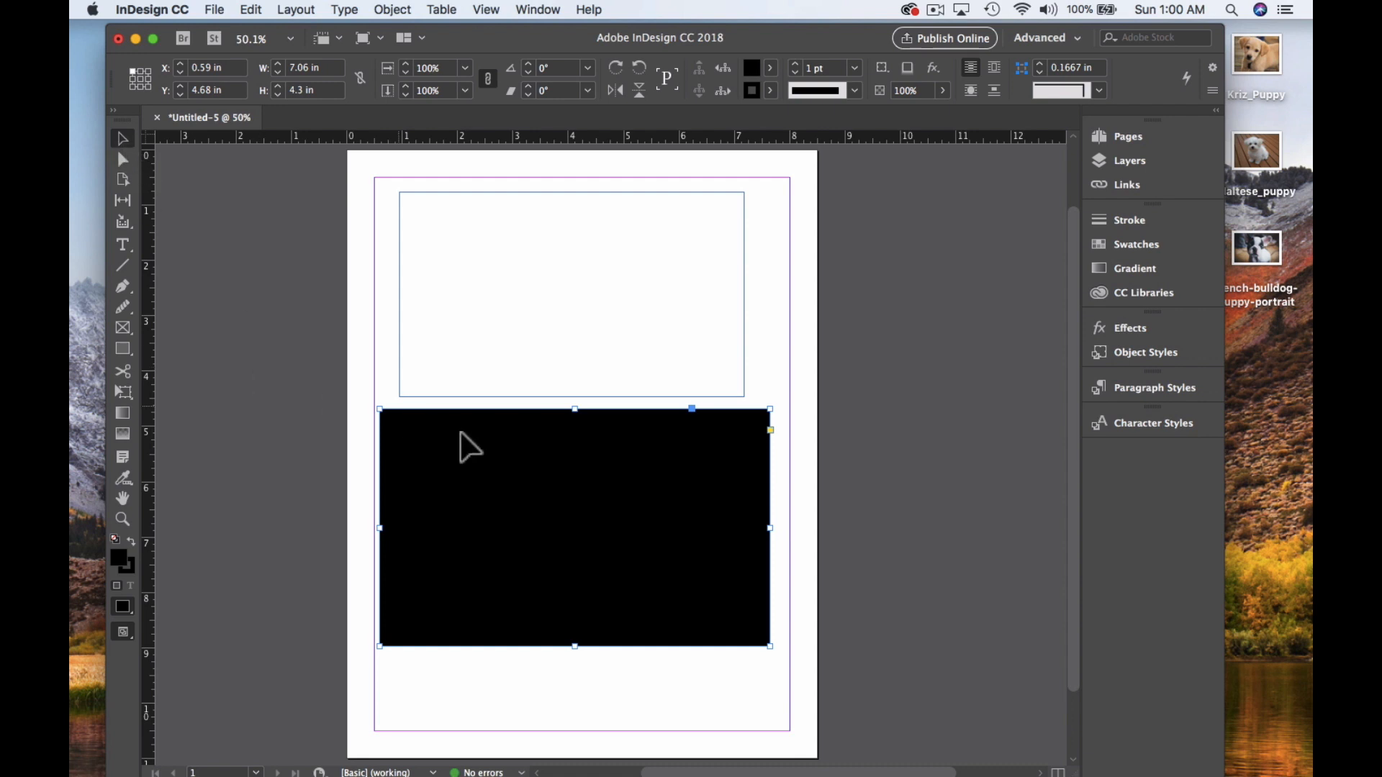
{"action": "right_click", "coordinate": [573, 491]}
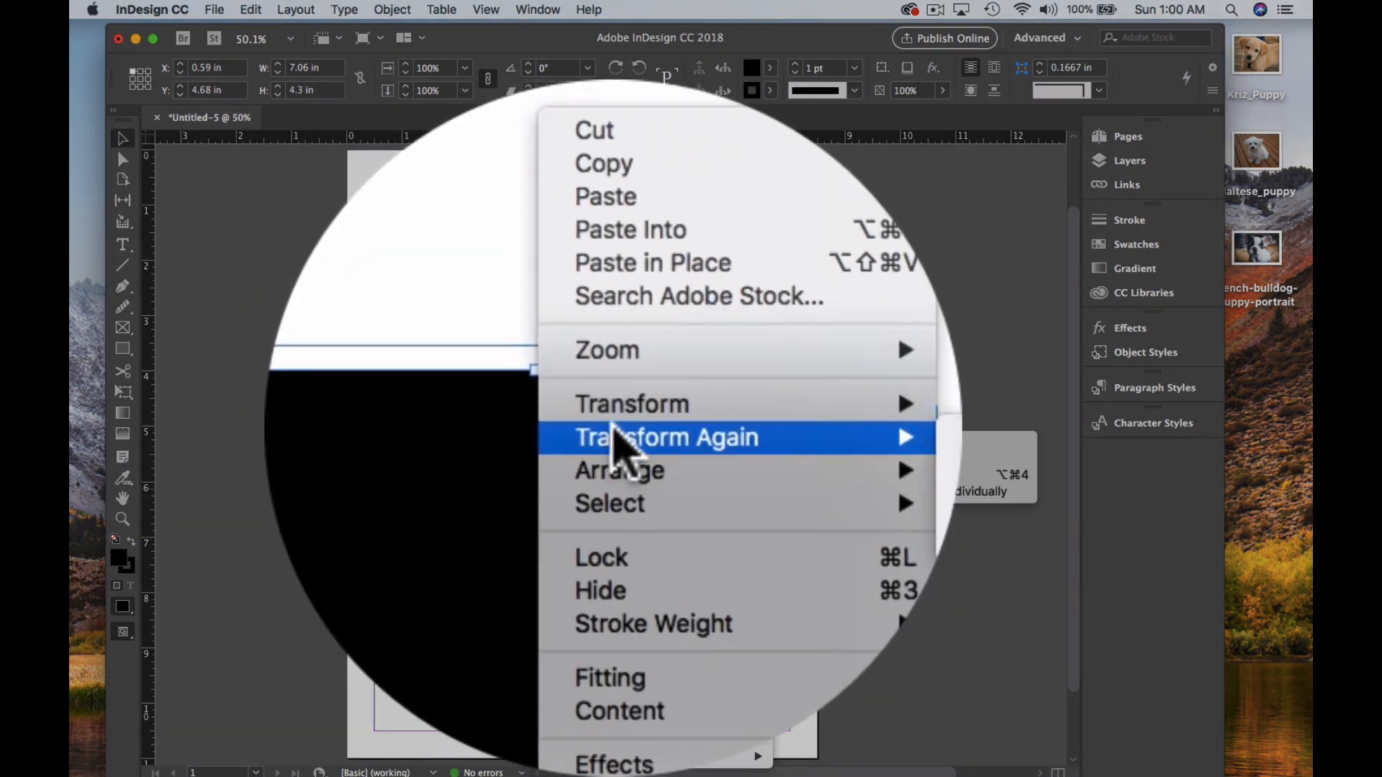
{"action": "mouse_move", "coordinate": [755, 421]}
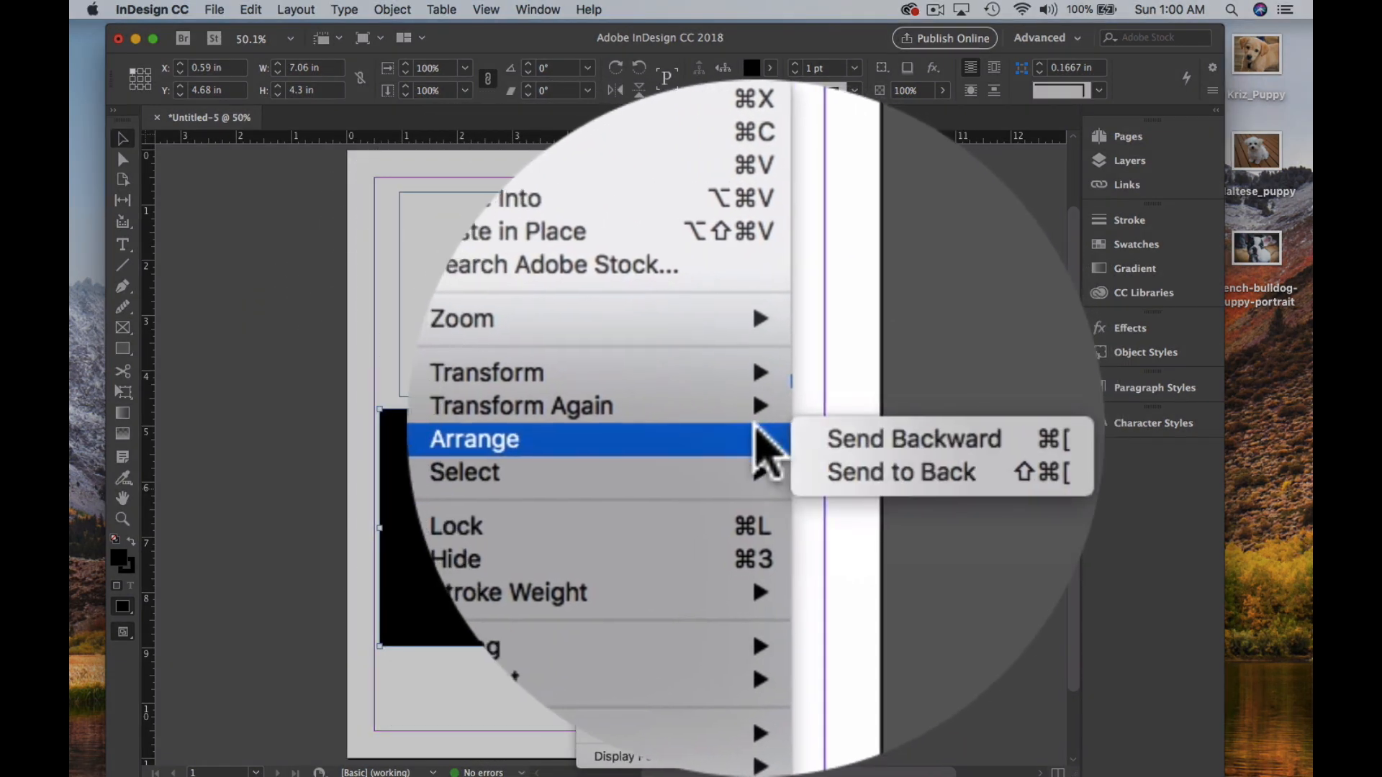
{"action": "left_click", "coordinate": [817, 426]}
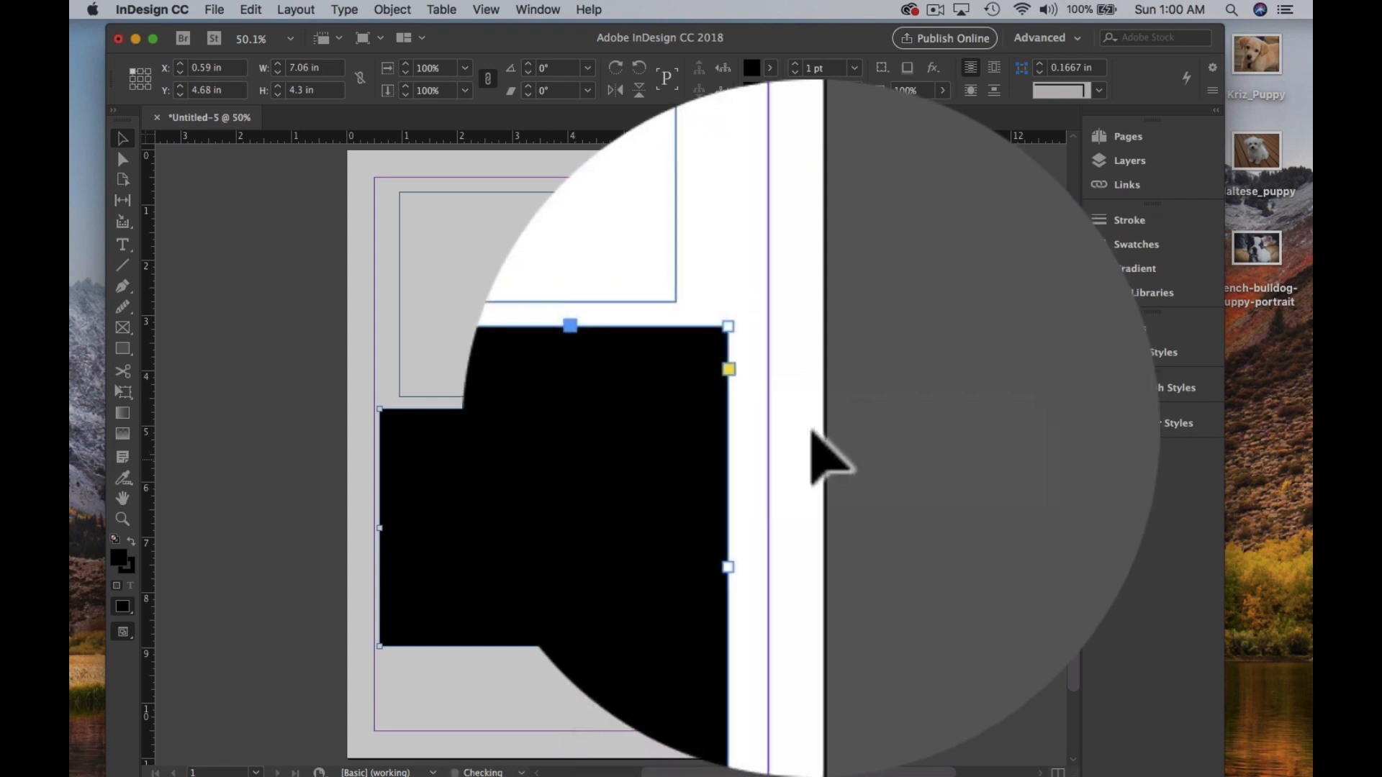
{"action": "left_click_drag", "start_coordinate": [692, 428], "coordinate": [700, 292]}
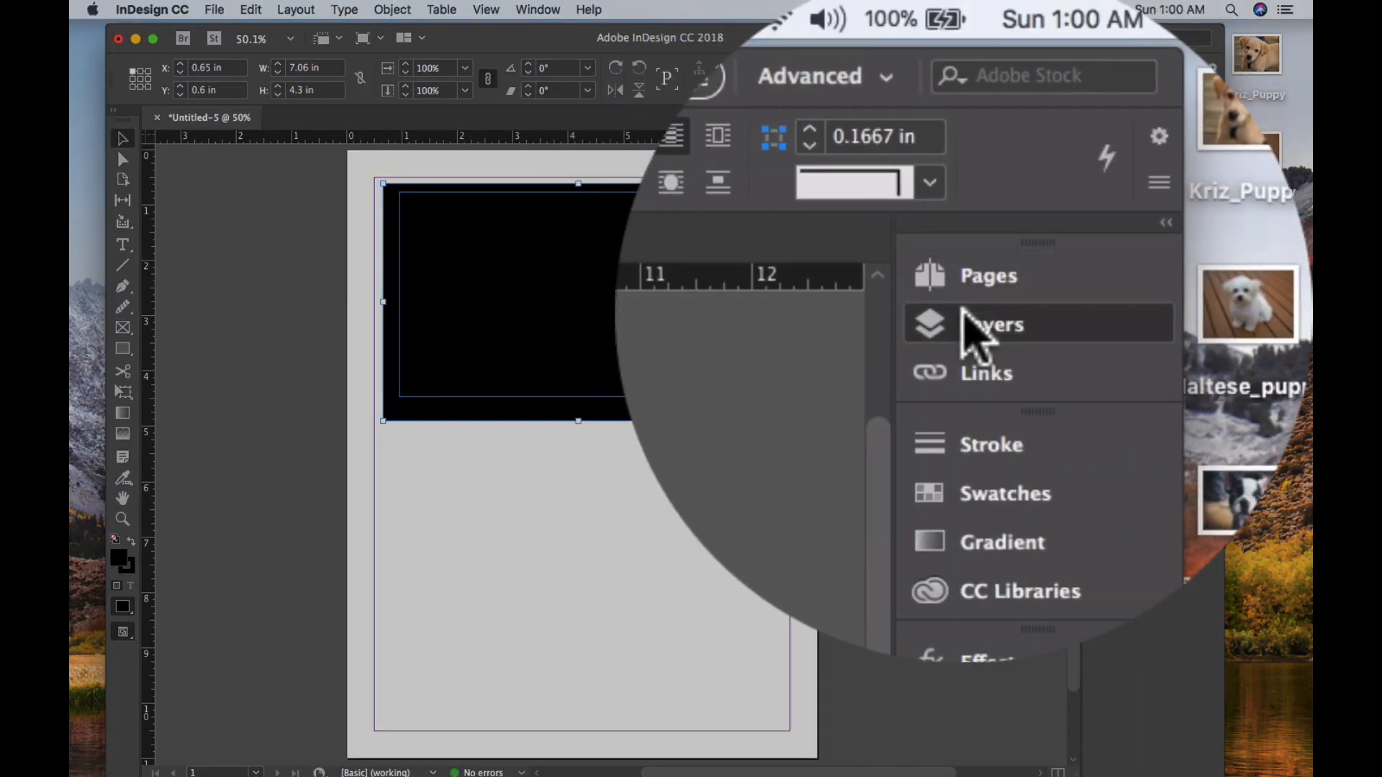
Show the layer contents, then group the DOGS text frame with the black rectangle
{"action": "left_click", "coordinate": [968, 322]}
{"action": "left_click", "coordinate": [925, 308]}
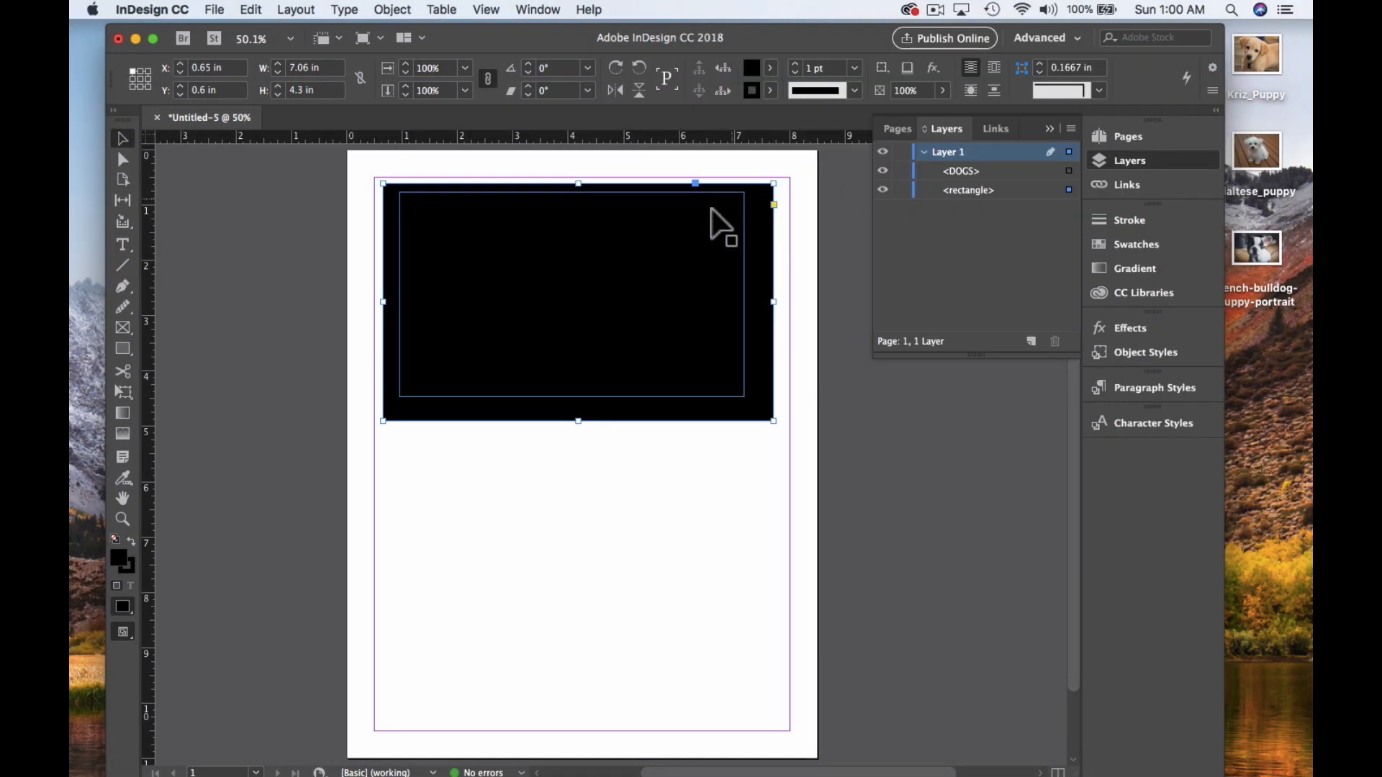
{"action": "left_click", "coordinate": [328, 234]}
{"action": "left_click_drag", "start_coordinate": [342, 171], "coordinate": [508, 302]}
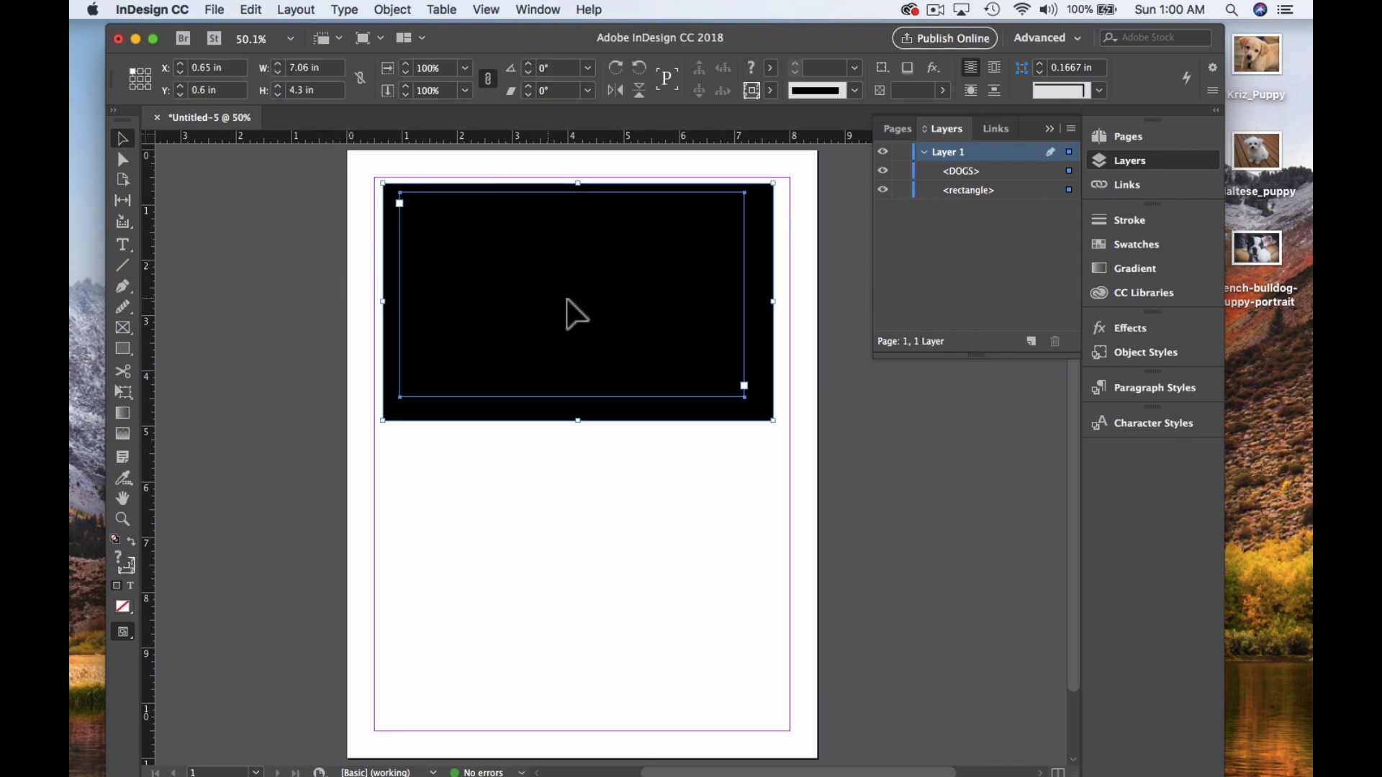
{"action": "left_click_drag", "start_coordinate": [331, 167], "coordinate": [502, 292]}
{"action": "right_click", "coordinate": [504, 282]}
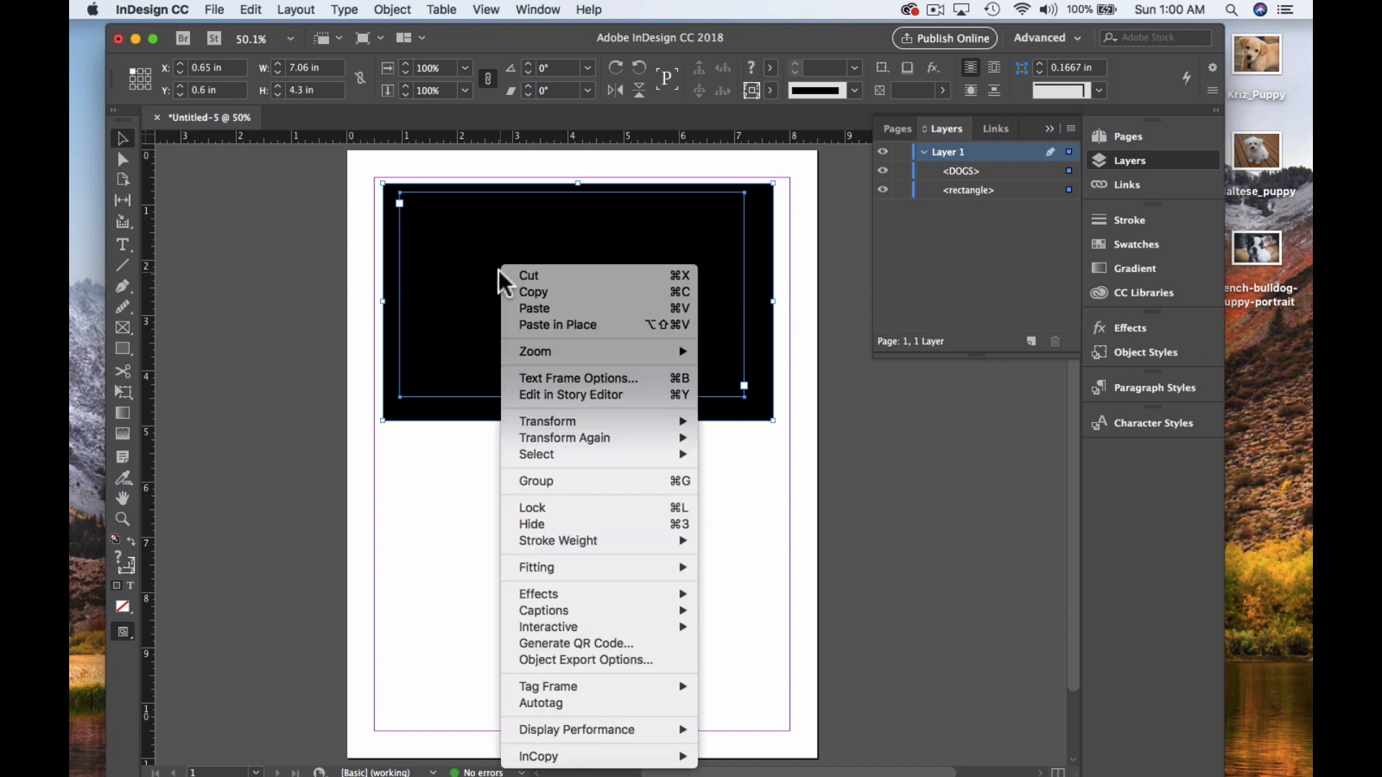
{"action": "left_click", "coordinate": [545, 482]}
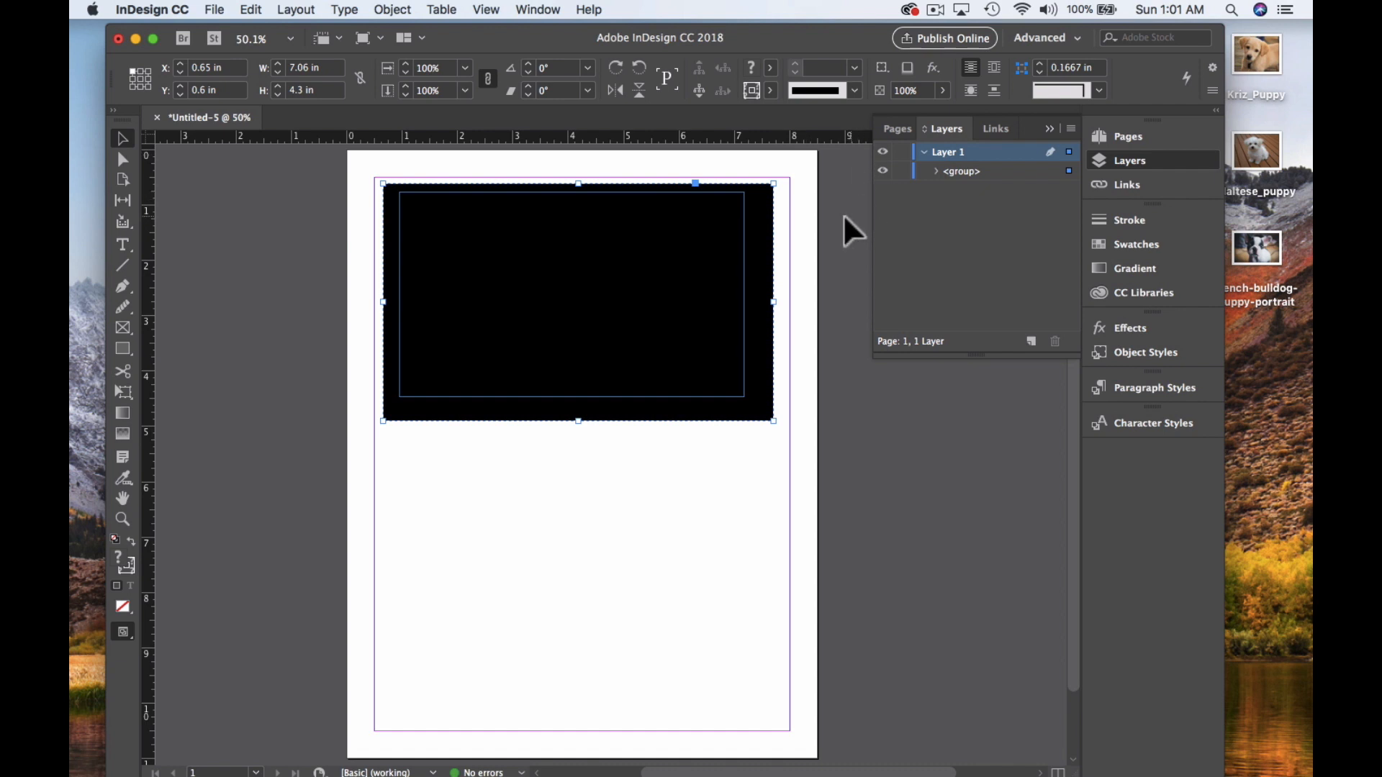
Turn on the Knockout Group effect for the group of text and rectangle, and deselect it
{"action": "left_click", "coordinate": [1113, 327]}
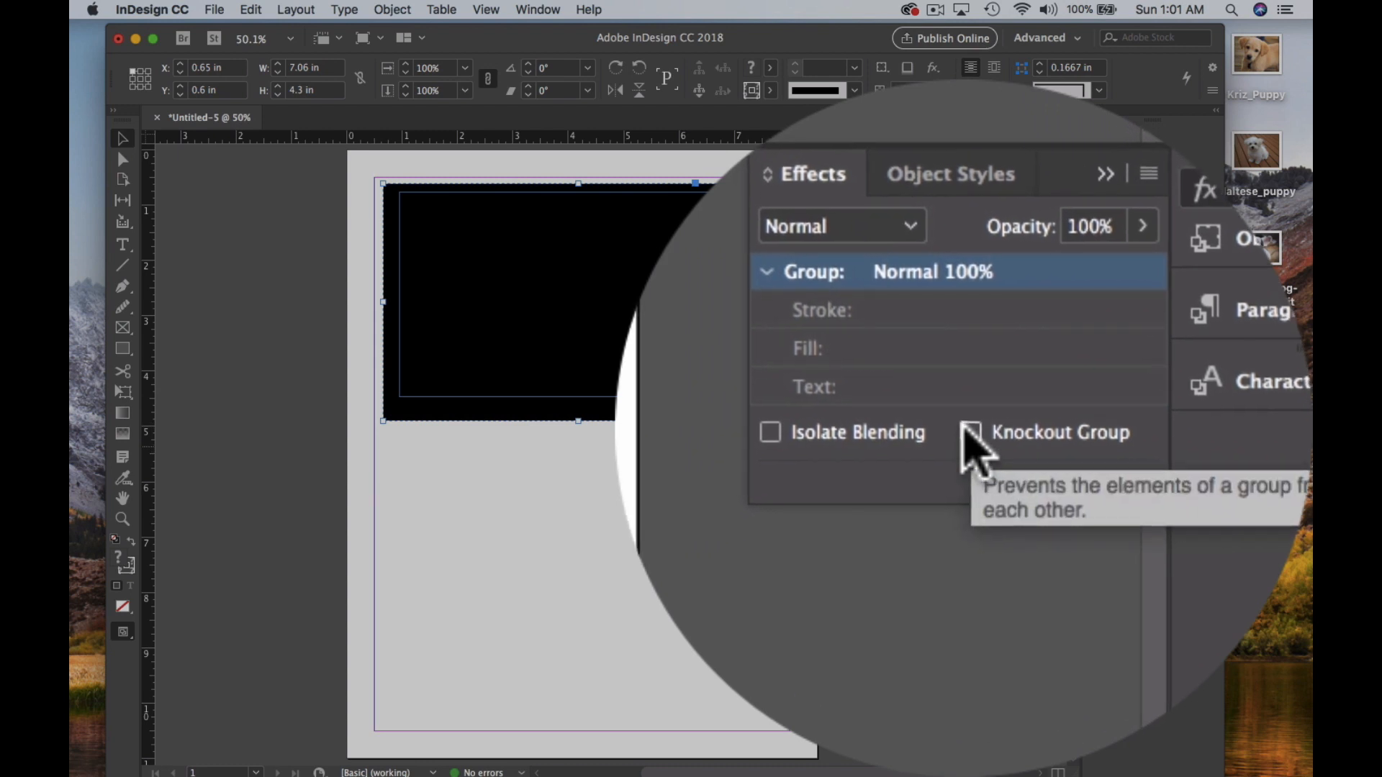
{"action": "left_click", "coordinate": [968, 433]}
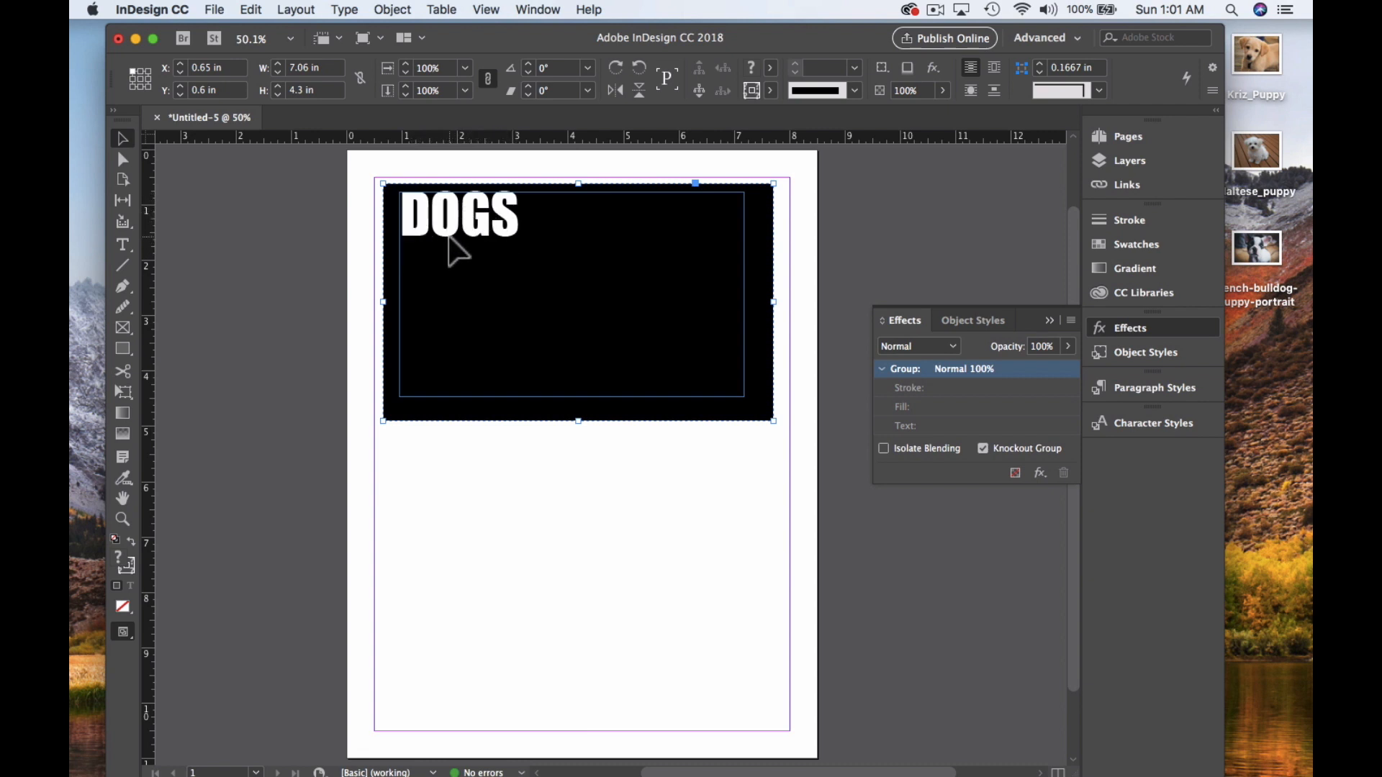
{"action": "left_click", "coordinate": [451, 473]}
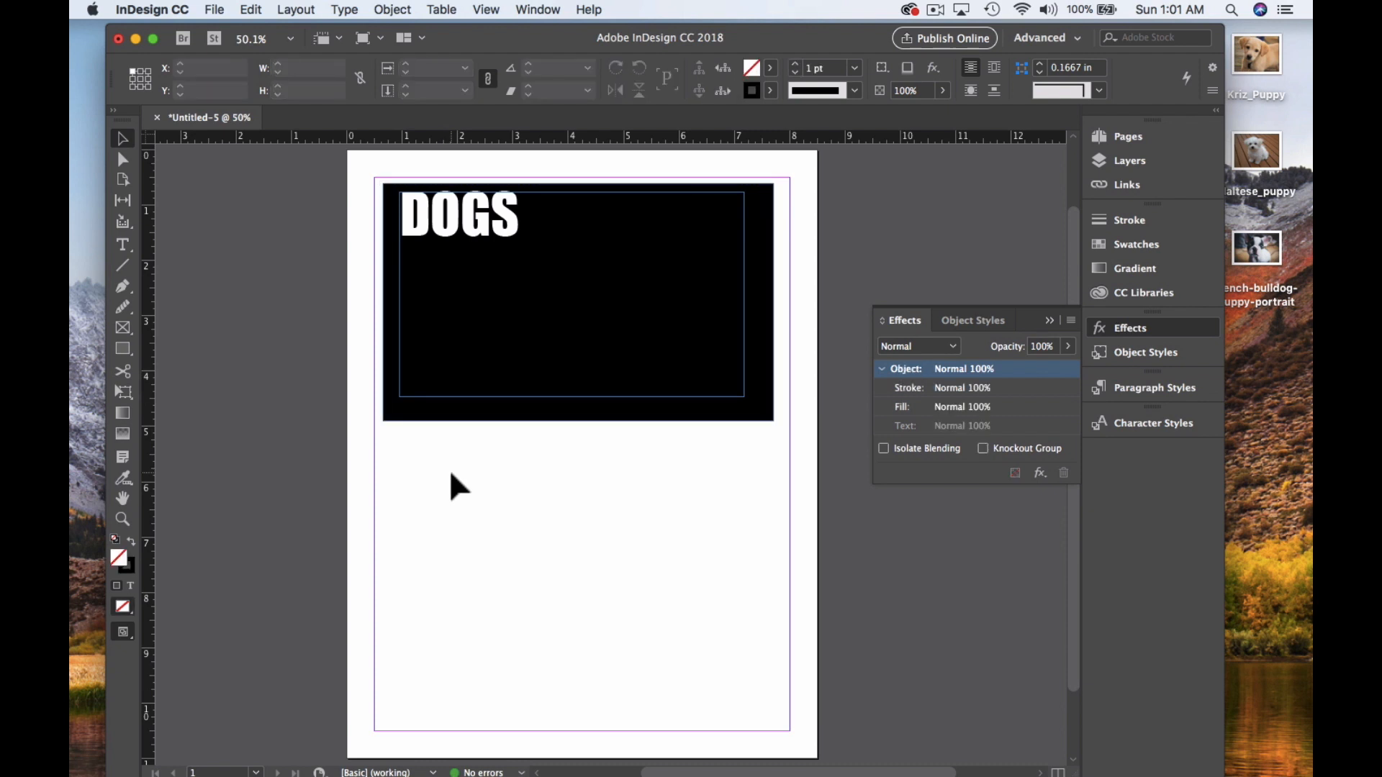
Place the french-bulldog-puppy-portrait image at about 10.13 by 6.75 in and move it to the page's top edge, covering the group
{"action": "left_click", "coordinate": [215, 10]}
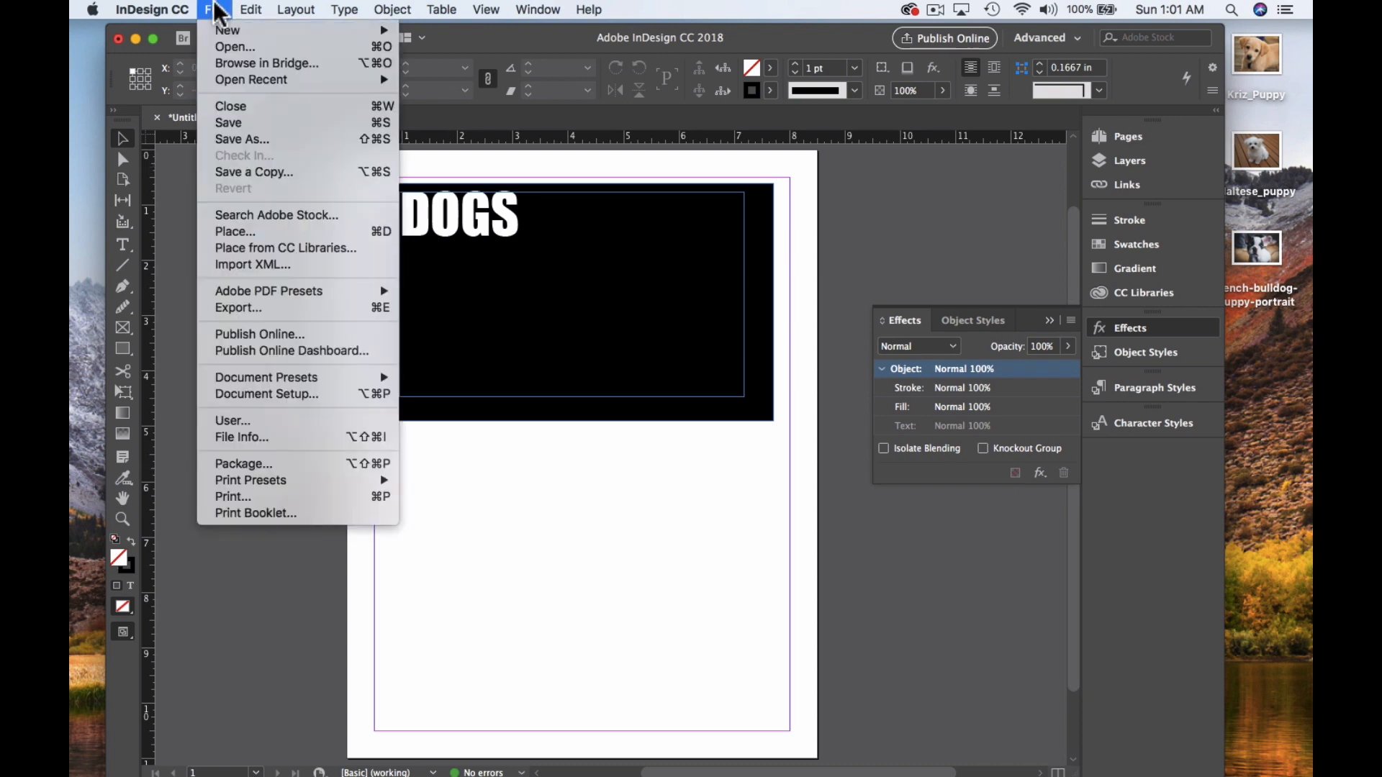
{"action": "left_click", "coordinate": [256, 232]}
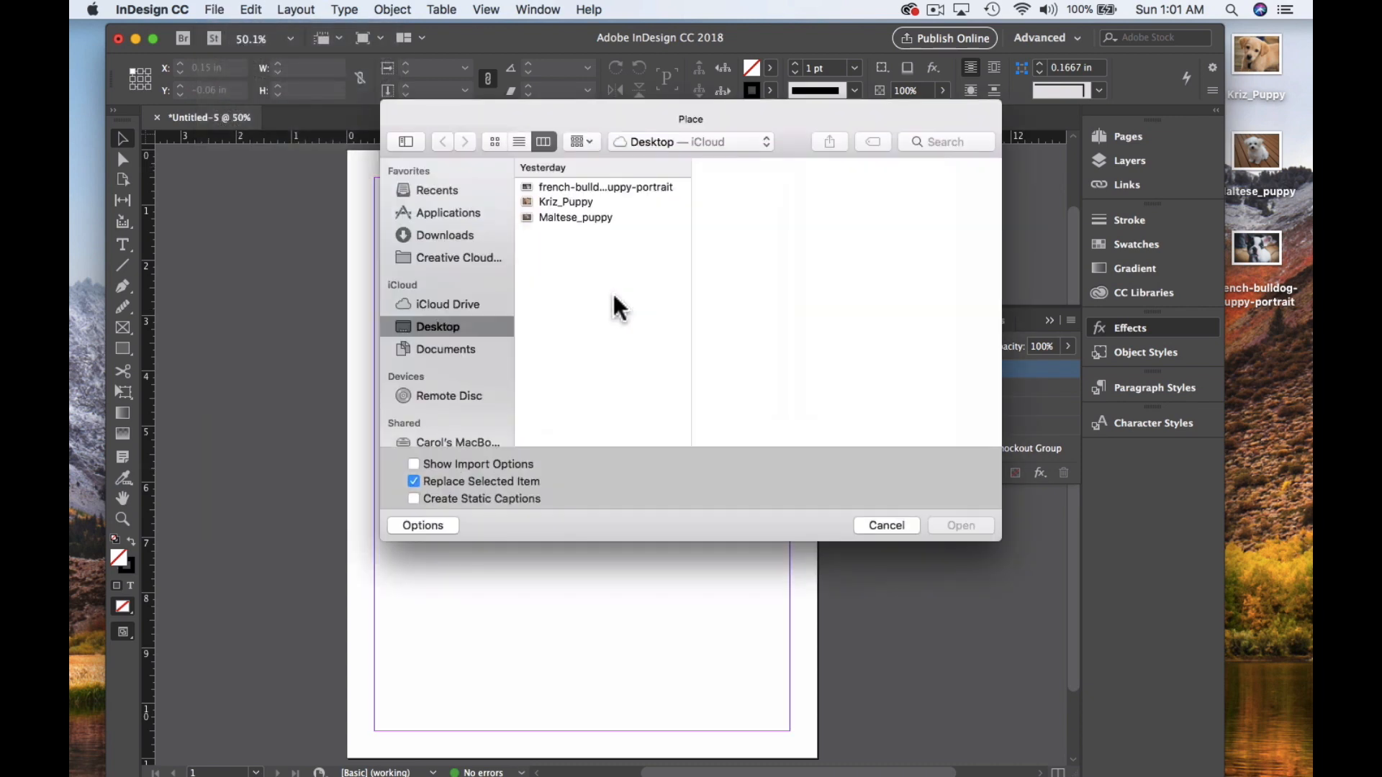
{"action": "left_click", "coordinate": [594, 214]}
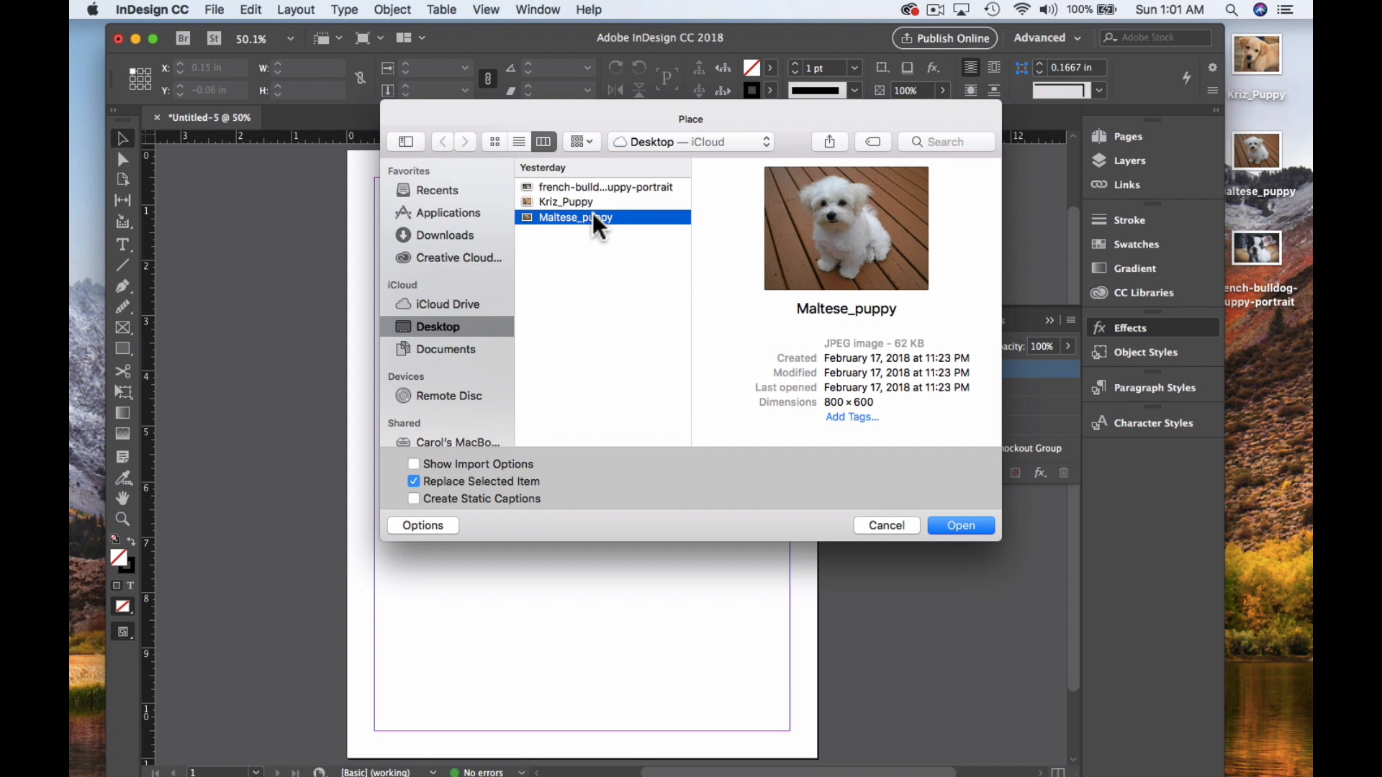
{"action": "left_click", "coordinate": [585, 202]}
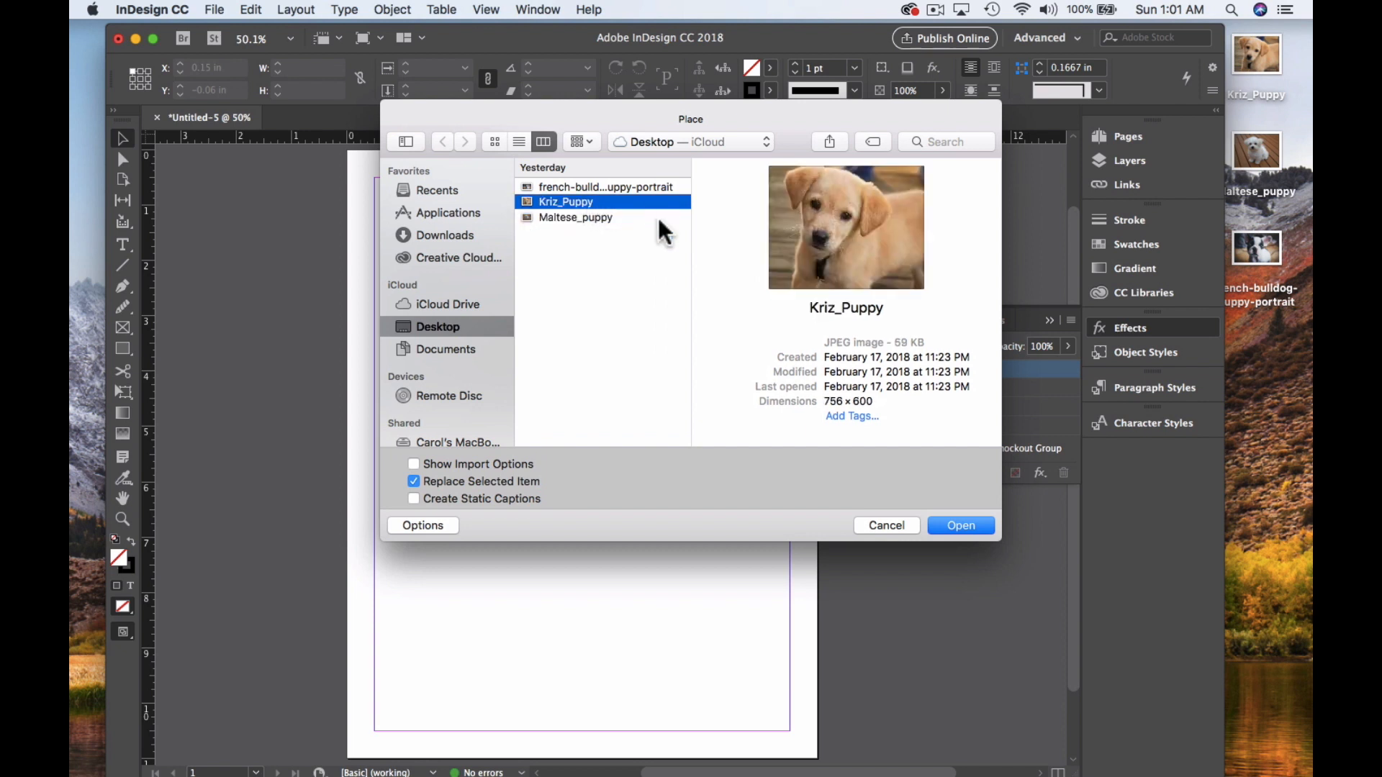
{"action": "left_click", "coordinate": [633, 186]}
{"action": "left_click", "coordinate": [633, 202]}
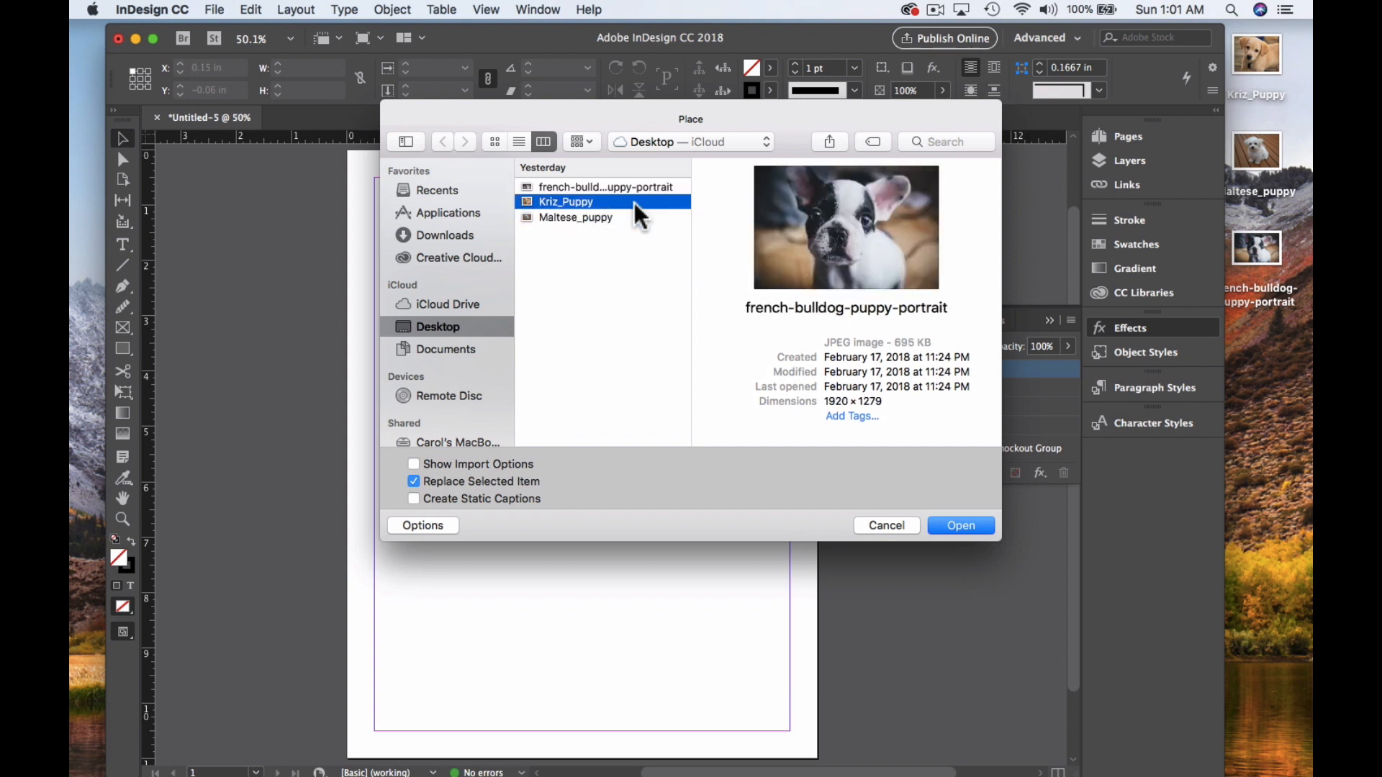
{"action": "left_click", "coordinate": [628, 187]}
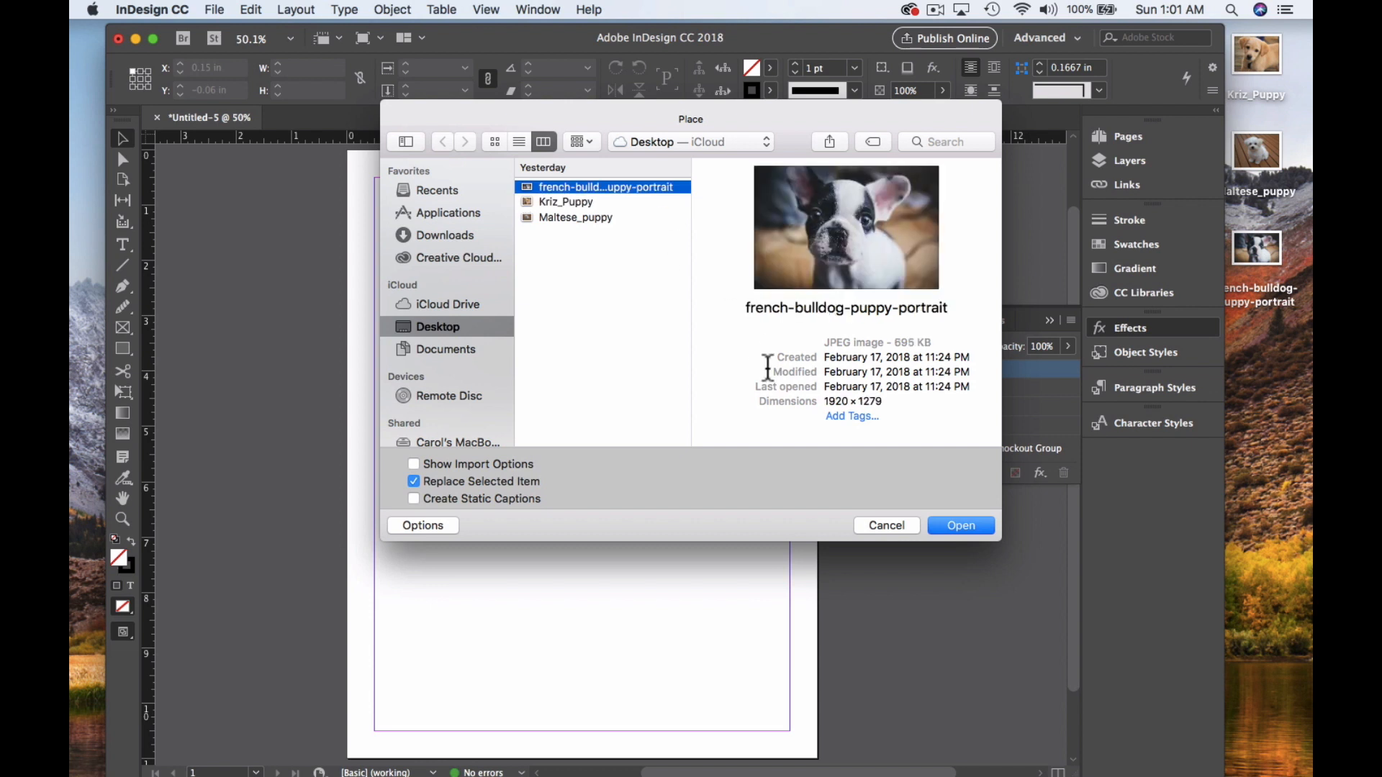
{"action": "left_click", "coordinate": [961, 525]}
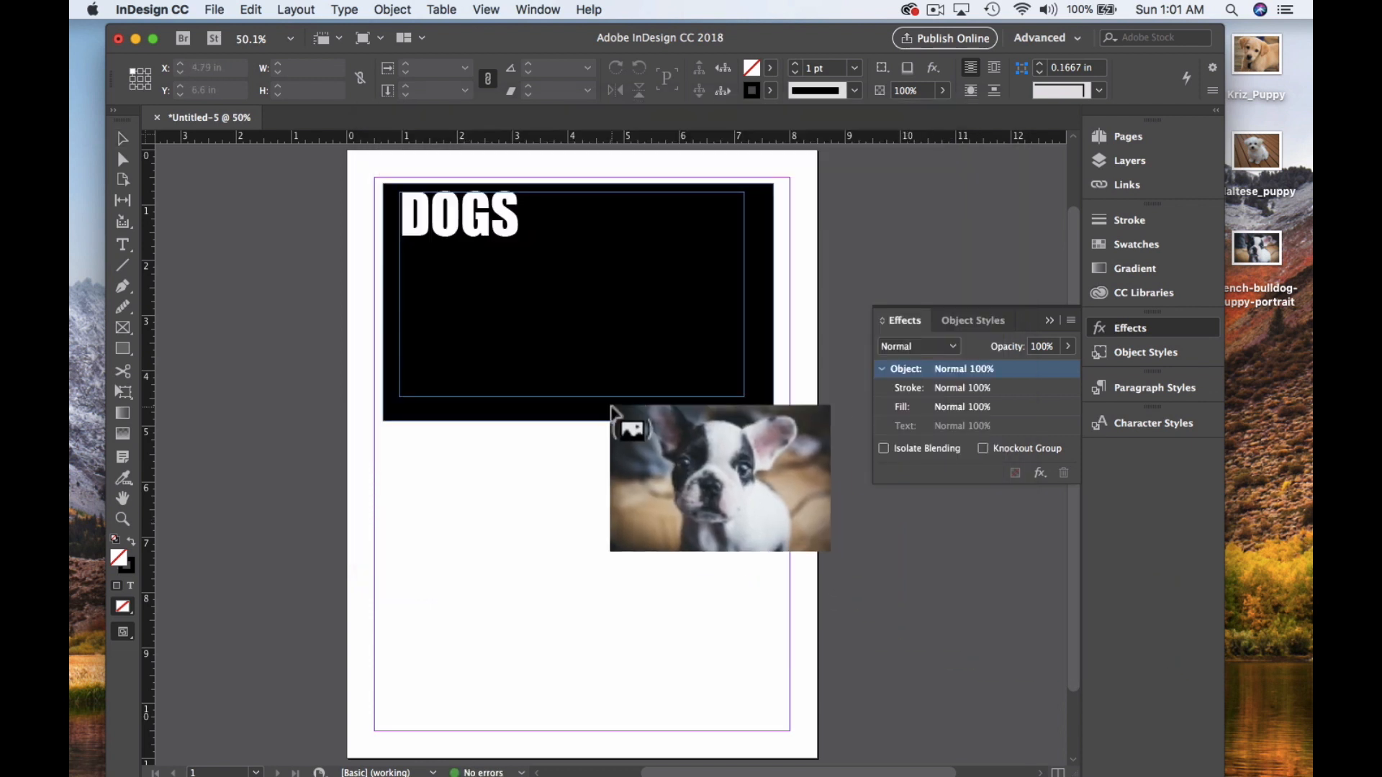
{"action": "left_click_drag", "start_coordinate": [309, 315], "coordinate": [875, 652]}
{"action": "left_click_drag", "start_coordinate": [735, 482], "coordinate": [727, 360]}
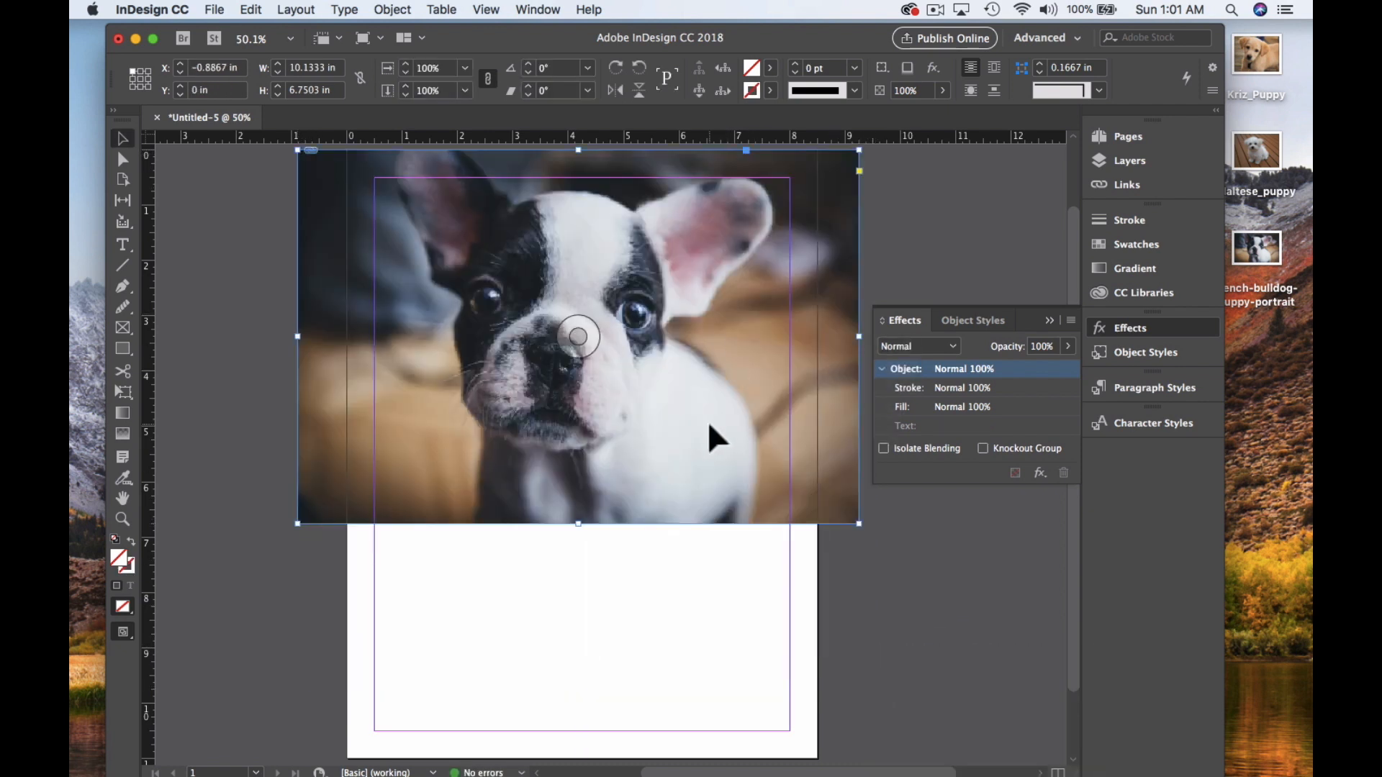
Send the puppy image to the back, behind the group of text and rectangle, and nudge the group slightly down to Y 1.46 in
{"action": "right_click", "coordinate": [708, 424]}
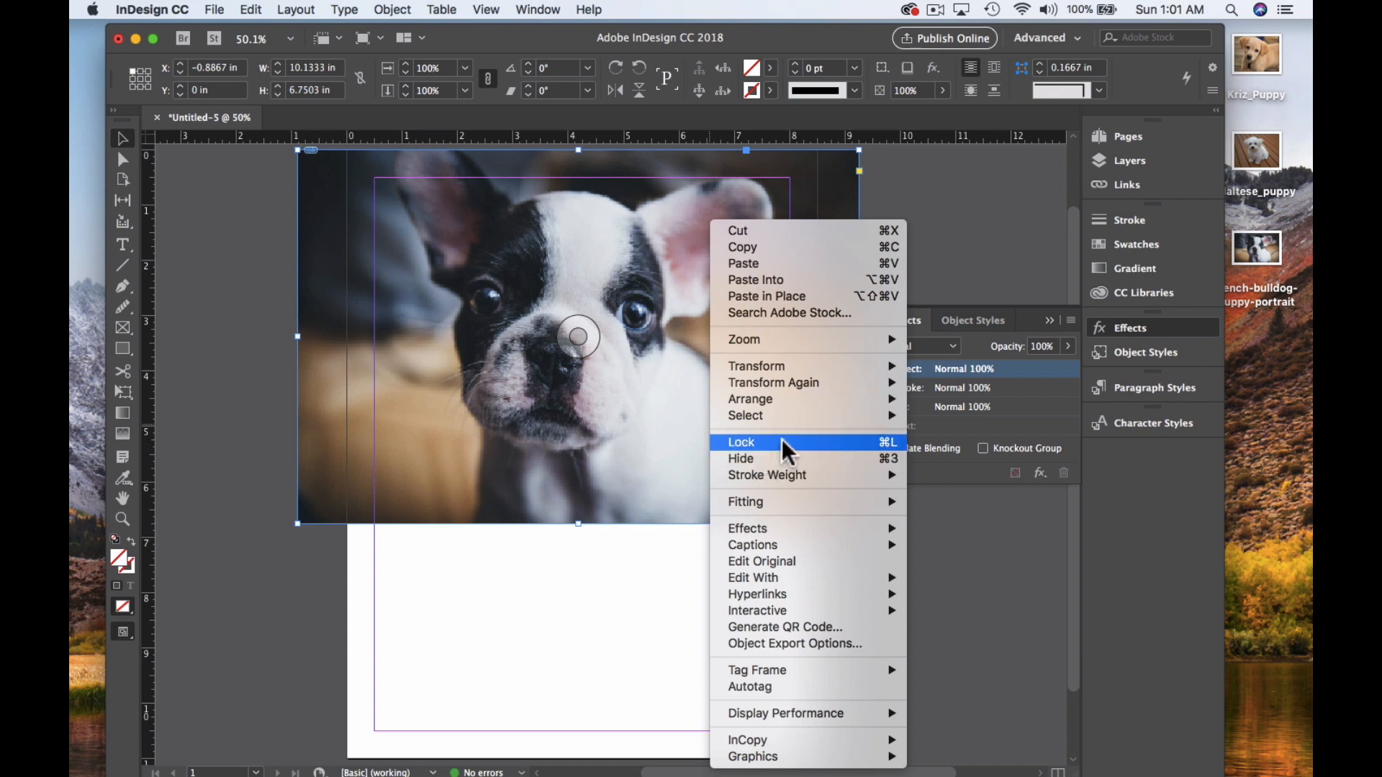
{"action": "mouse_move", "coordinate": [756, 399]}
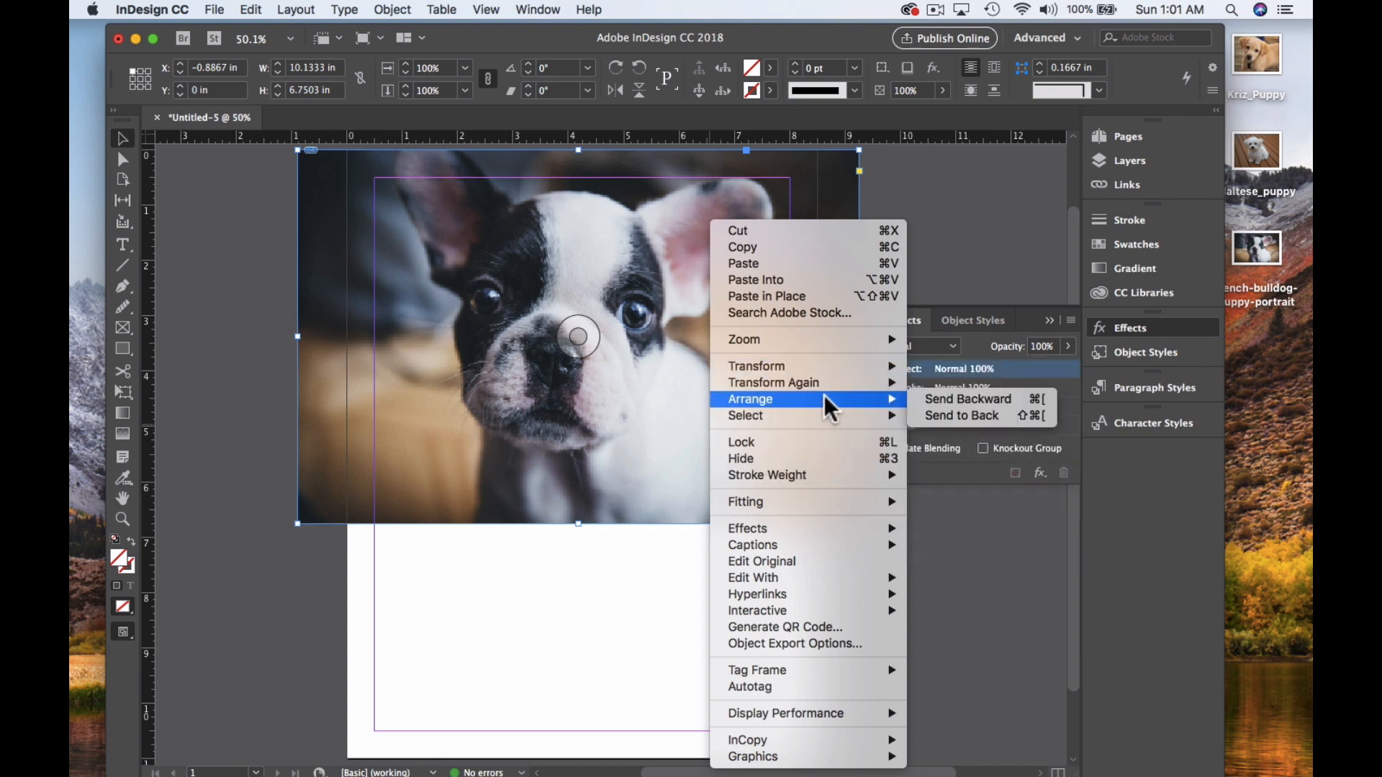
{"action": "left_click", "coordinate": [944, 416]}
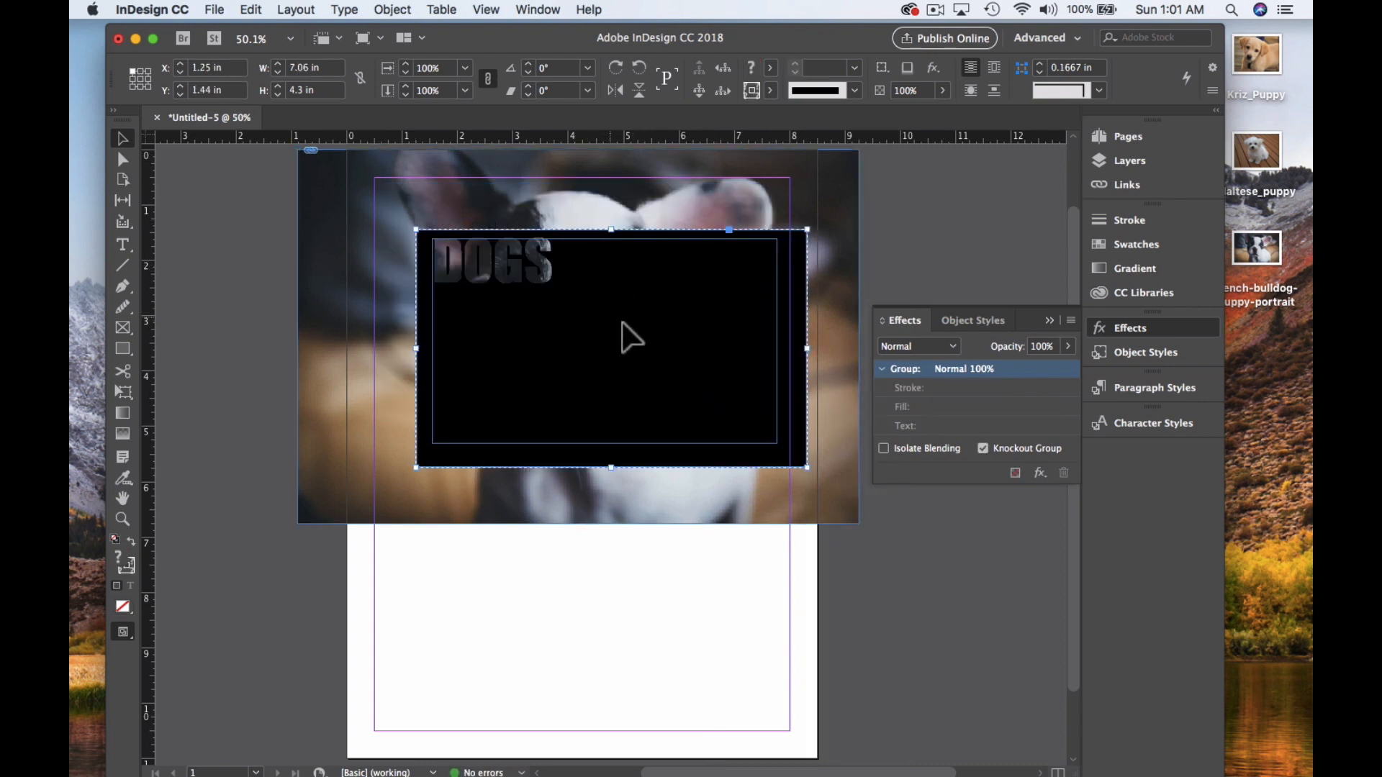
{"action": "left_click_drag", "start_coordinate": [619, 317], "coordinate": [678, 312]}
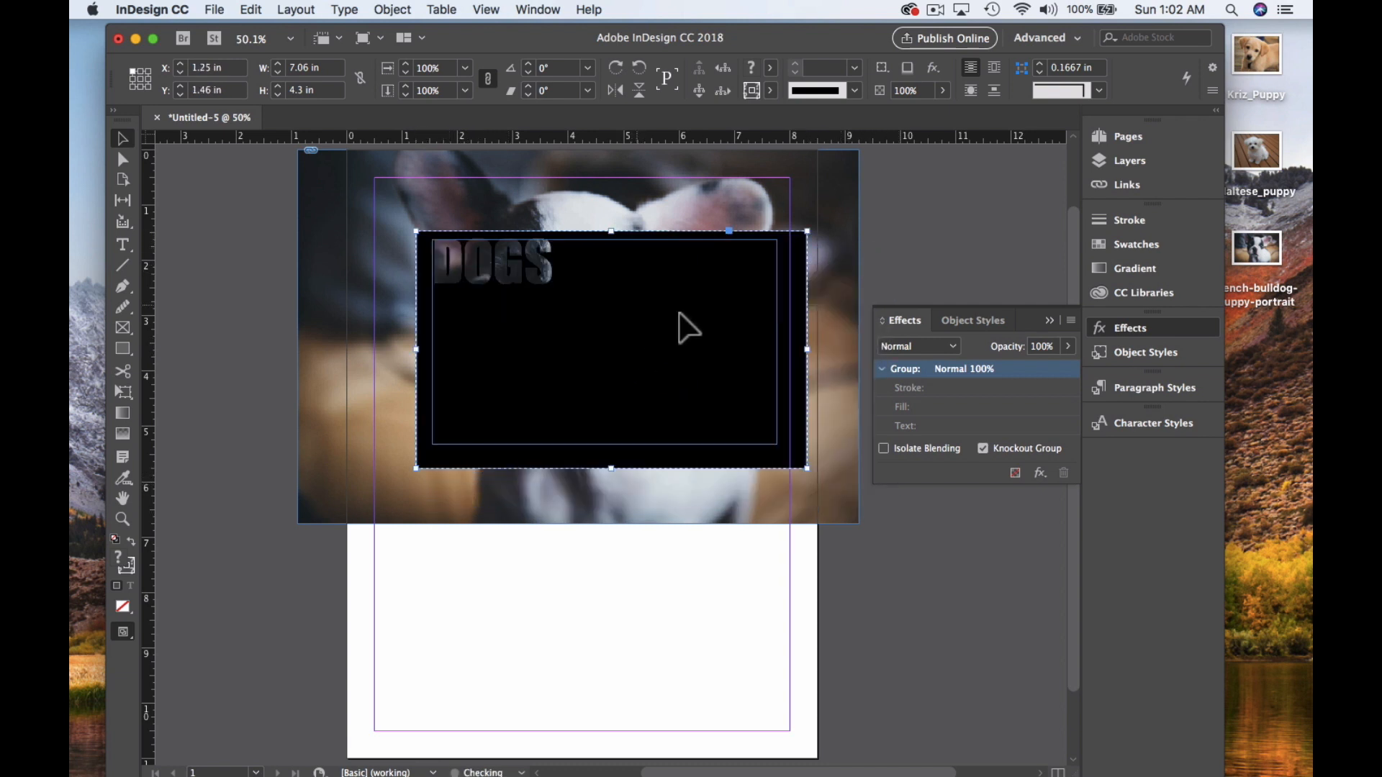
Show the layer contents, expand the group and highlight its DOGS text item
{"action": "left_click", "coordinate": [1126, 161]}
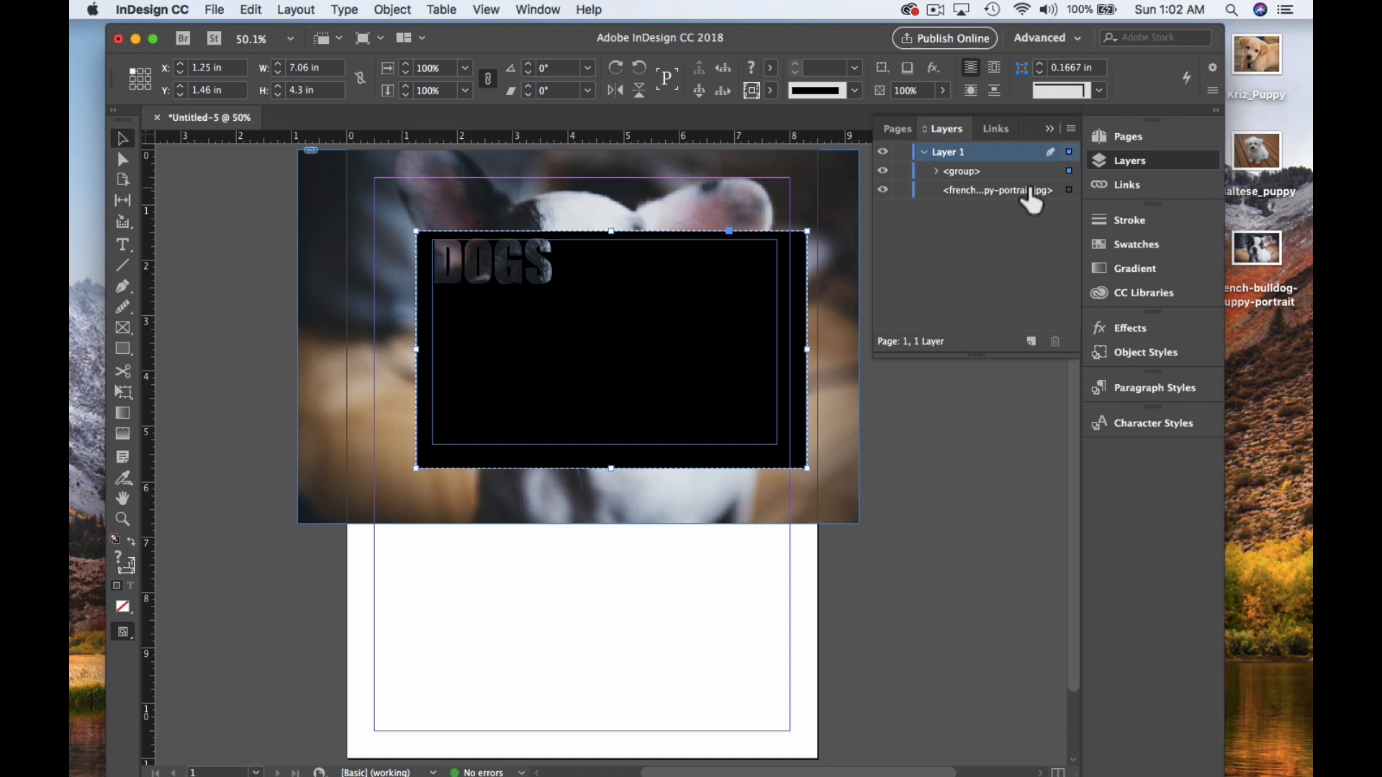
{"action": "left_click", "coordinate": [1003, 193]}
{"action": "left_click", "coordinate": [983, 171]}
{"action": "left_click", "coordinate": [936, 171]}
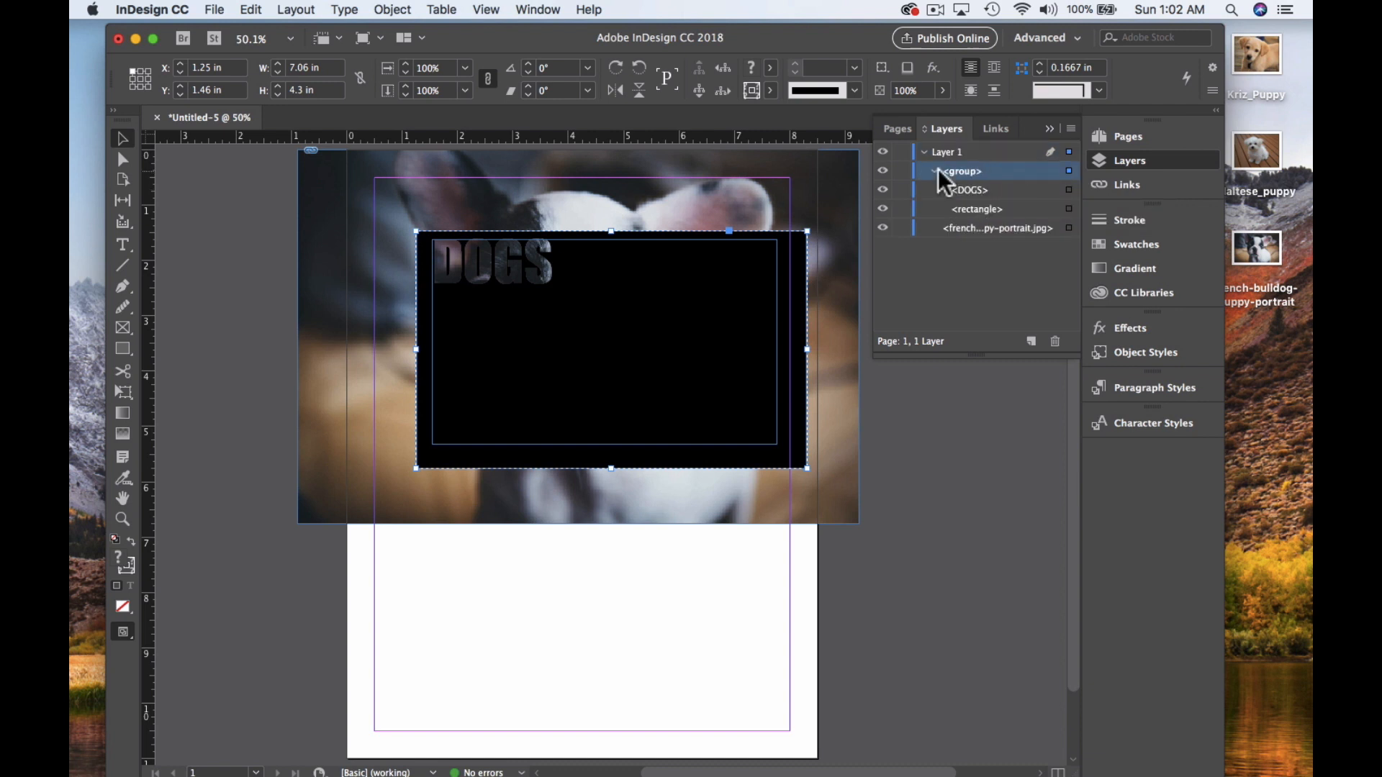
{"action": "left_click", "coordinate": [972, 191]}
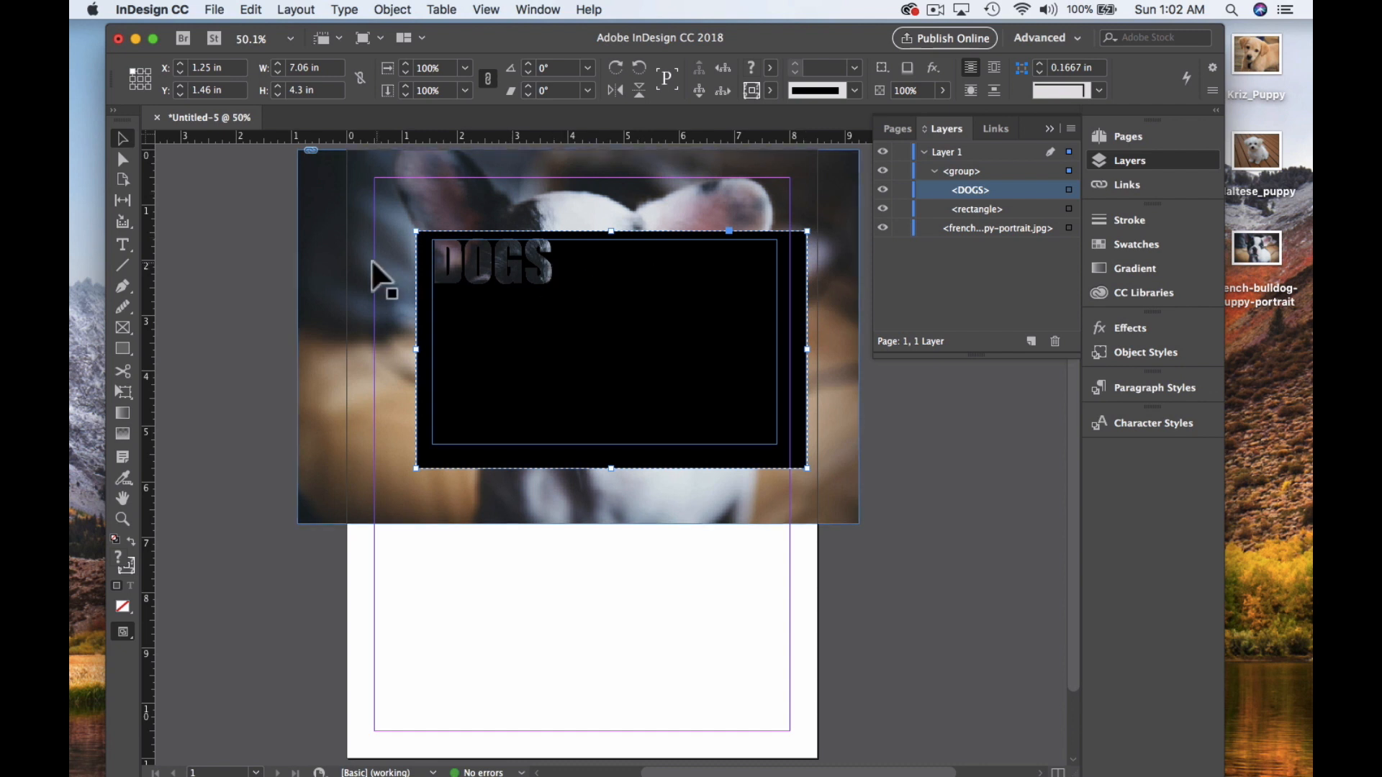
Delete the word in the grouped text frame and retype it as DOGS
{"action": "left_click", "coordinate": [557, 277]}
{"action": "key", "text": "BackSpace"}
{"action": "key", "text": "BackSpace"}
{"action": "key", "text": "BackSpace"}
{"action": "key", "text": "BackSpace"}
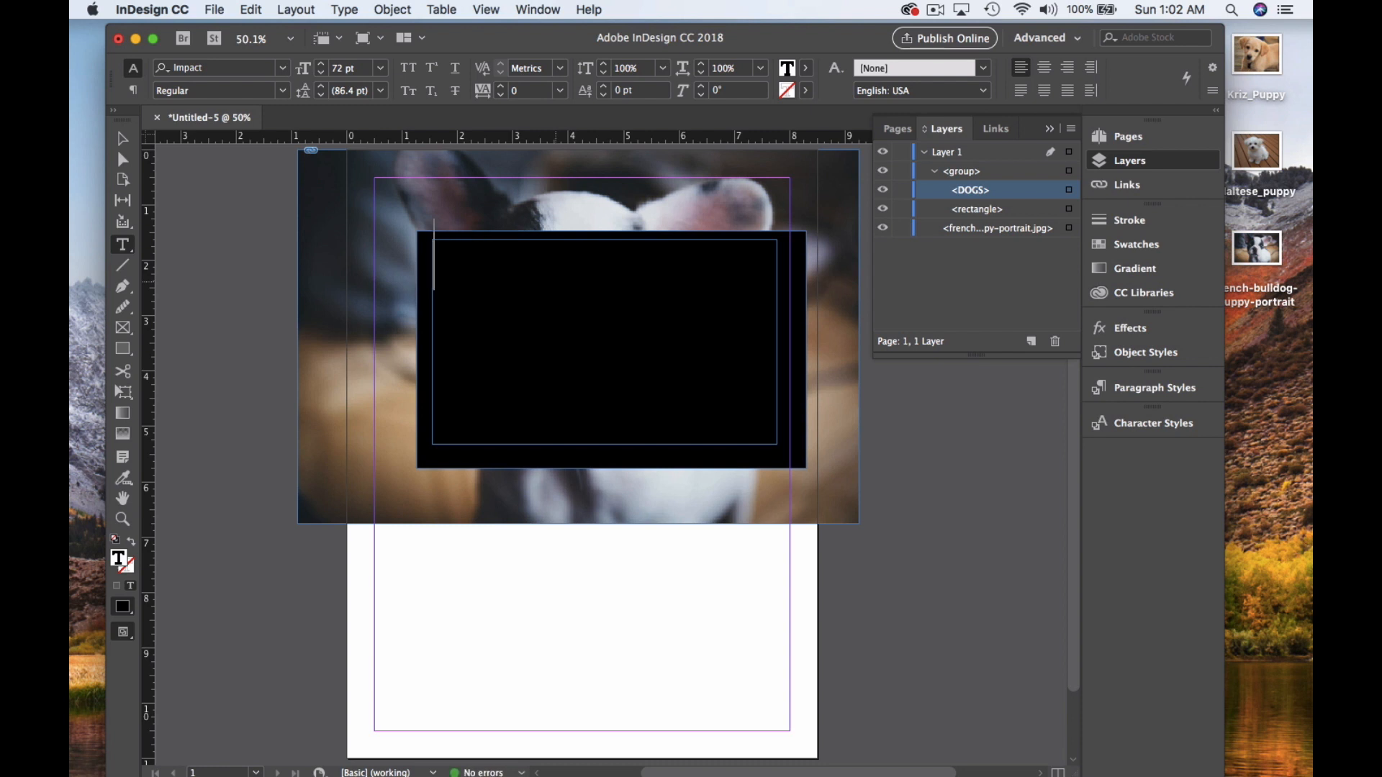
{"action": "type", "text": "DOGS"}
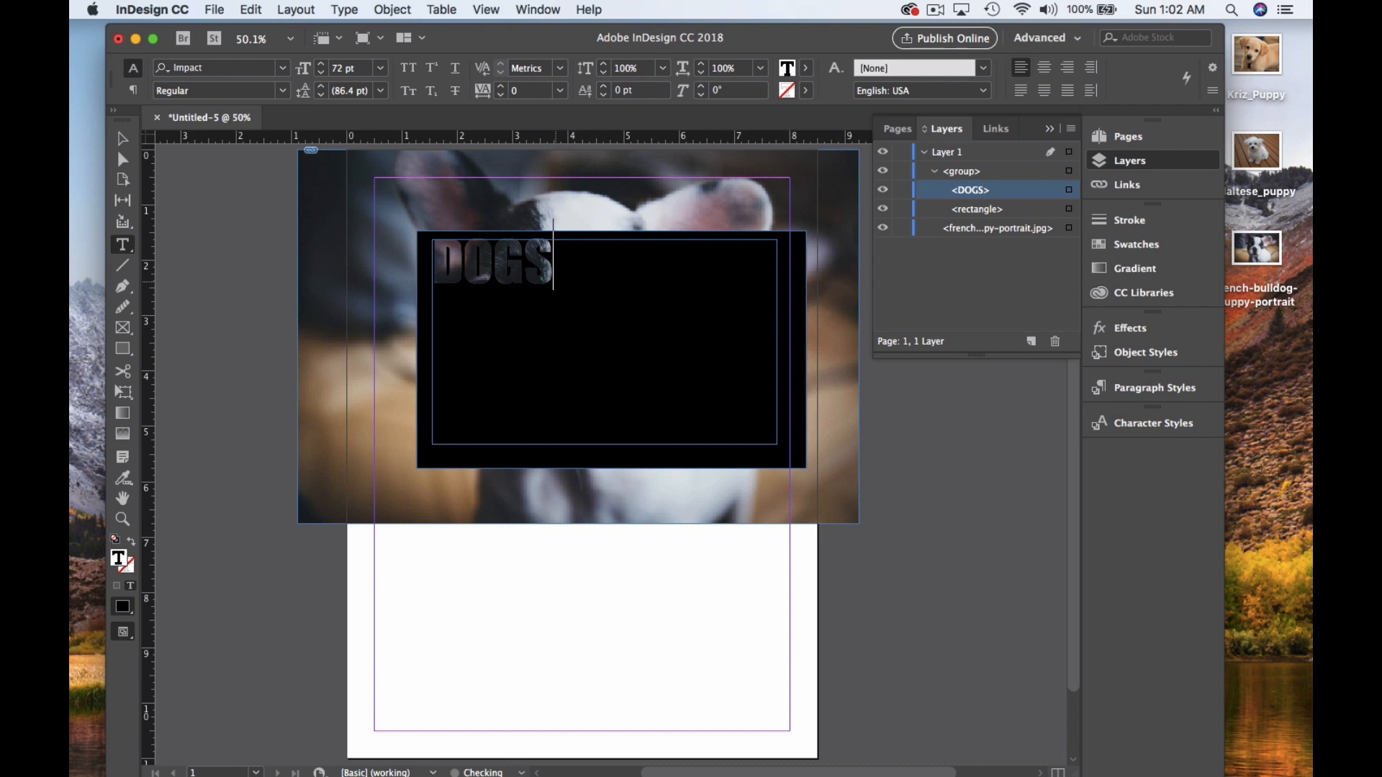
Set the font size of the word DOGS to 150 pt, trying 100 pt first
{"action": "left_click_drag", "start_coordinate": [617, 271], "coordinate": [367, 117]}
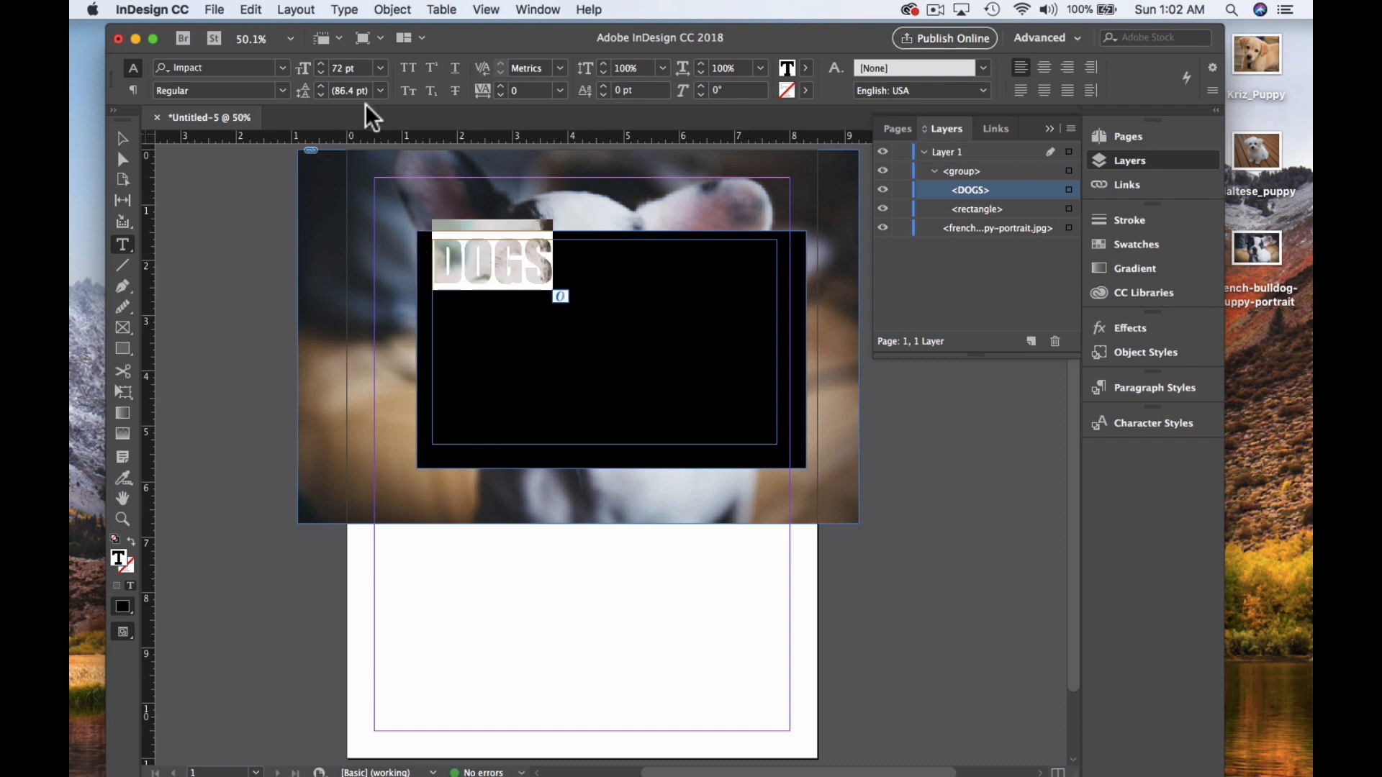
{"action": "left_click", "coordinate": [379, 68]}
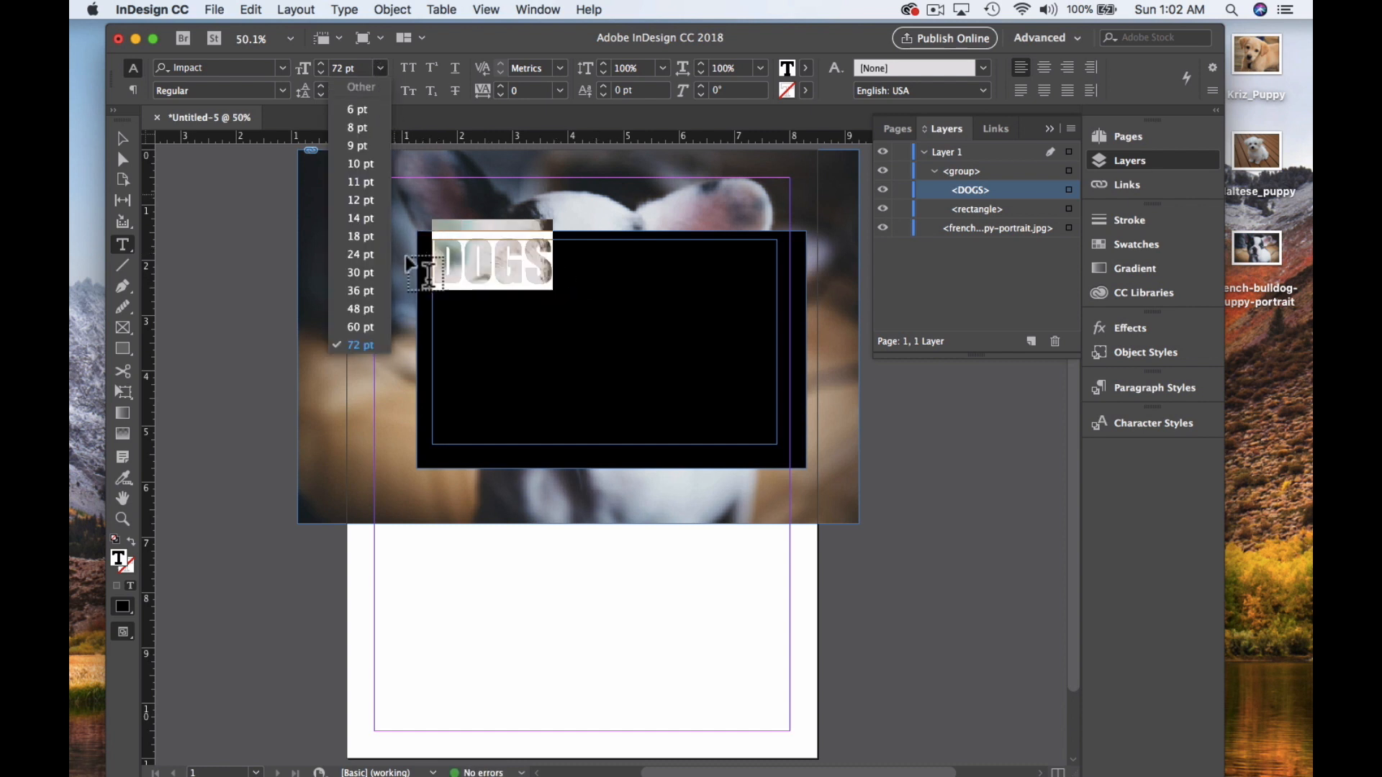
{"action": "left_click", "coordinate": [358, 72]}
{"action": "key", "text": "BackSpace"}
{"action": "type", "text": "100"}
{"action": "key", "text": "Return"}
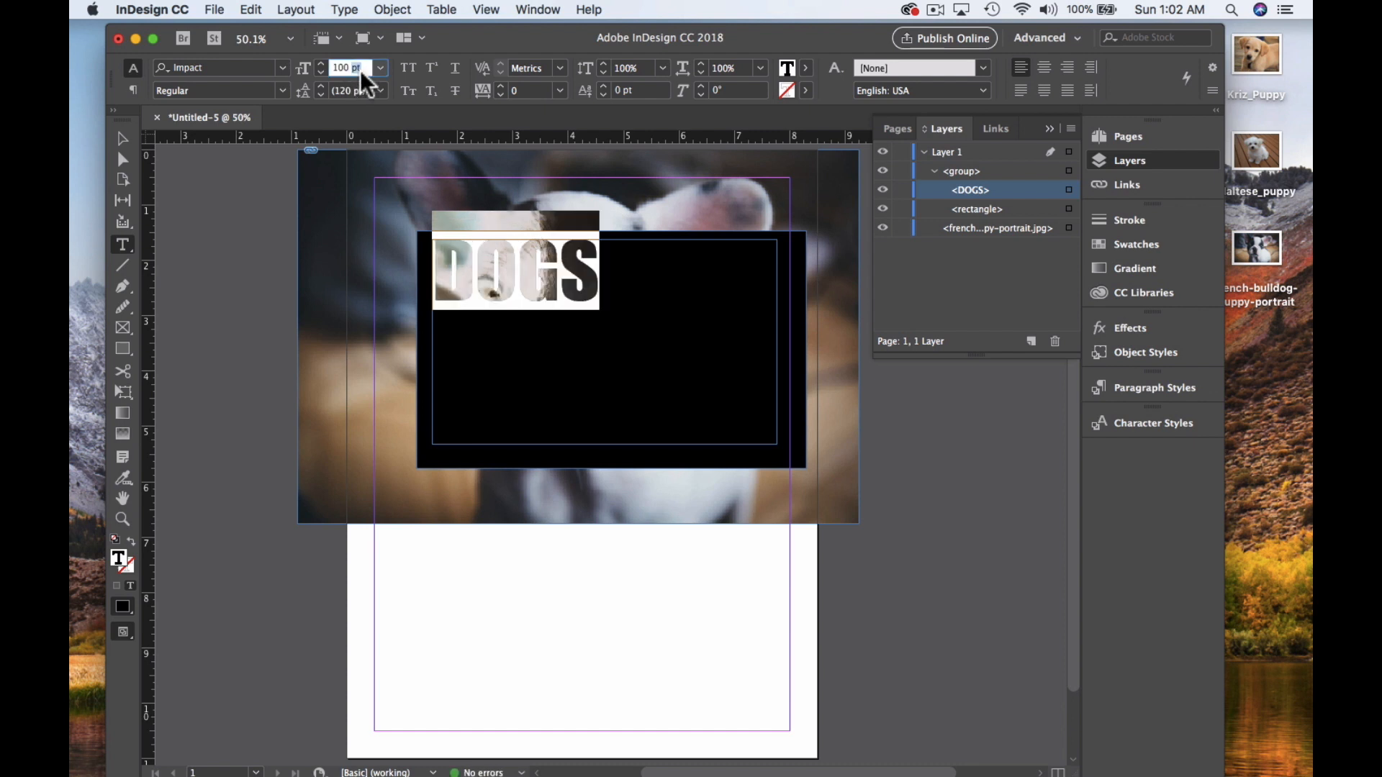
{"action": "type", "text": "150"}
{"action": "key", "text": "Return"}
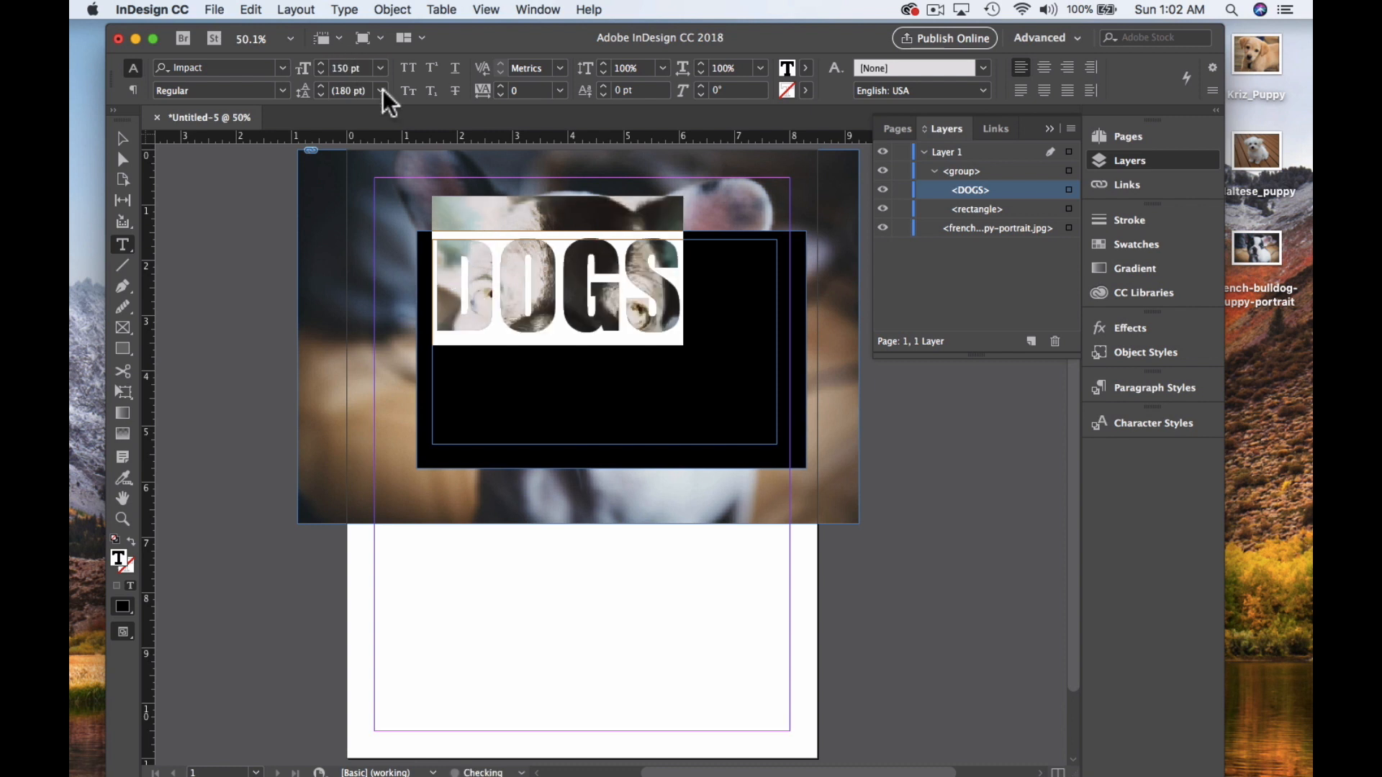
{"action": "left_click", "coordinate": [357, 220]}
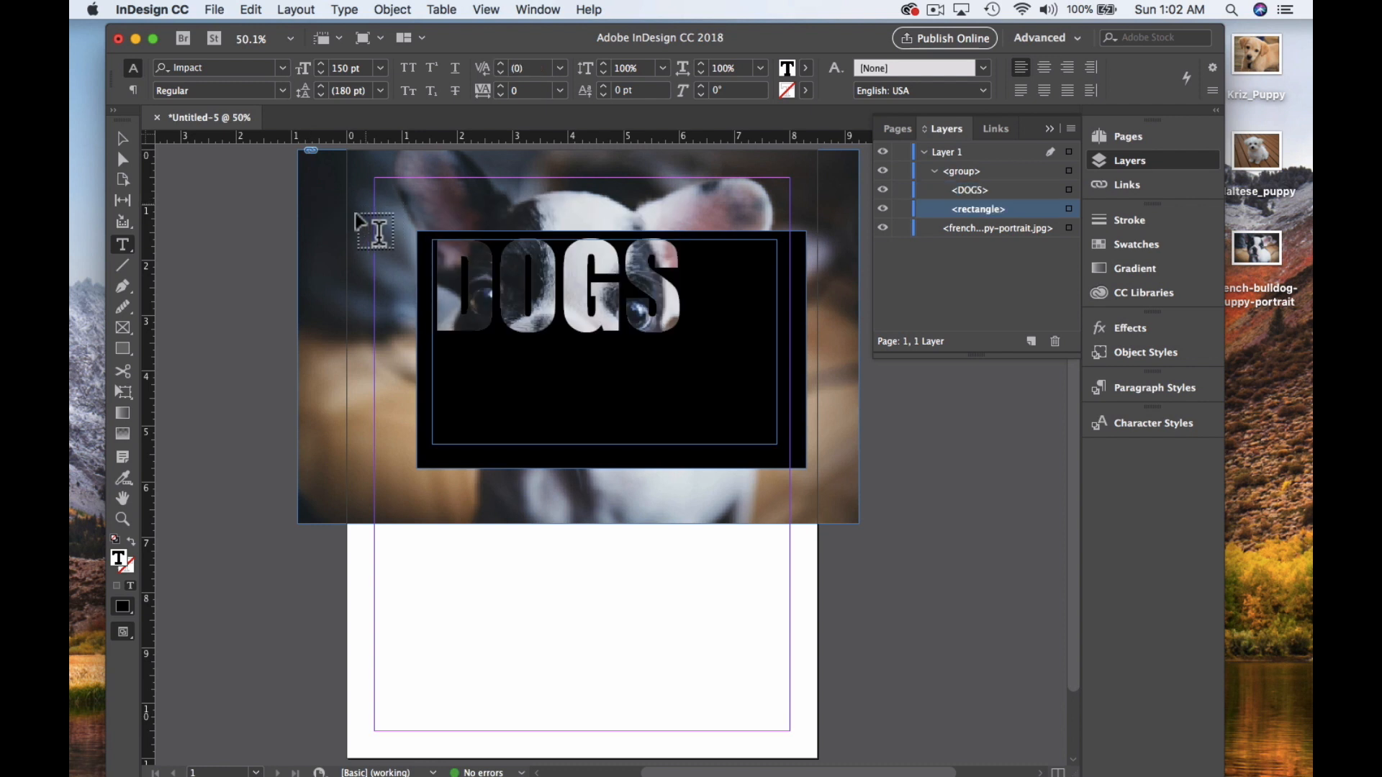
Enlarge the DOGS text frame and move it down and to the right so the word sits over the puppy's eyes
{"action": "left_click", "coordinate": [122, 139]}
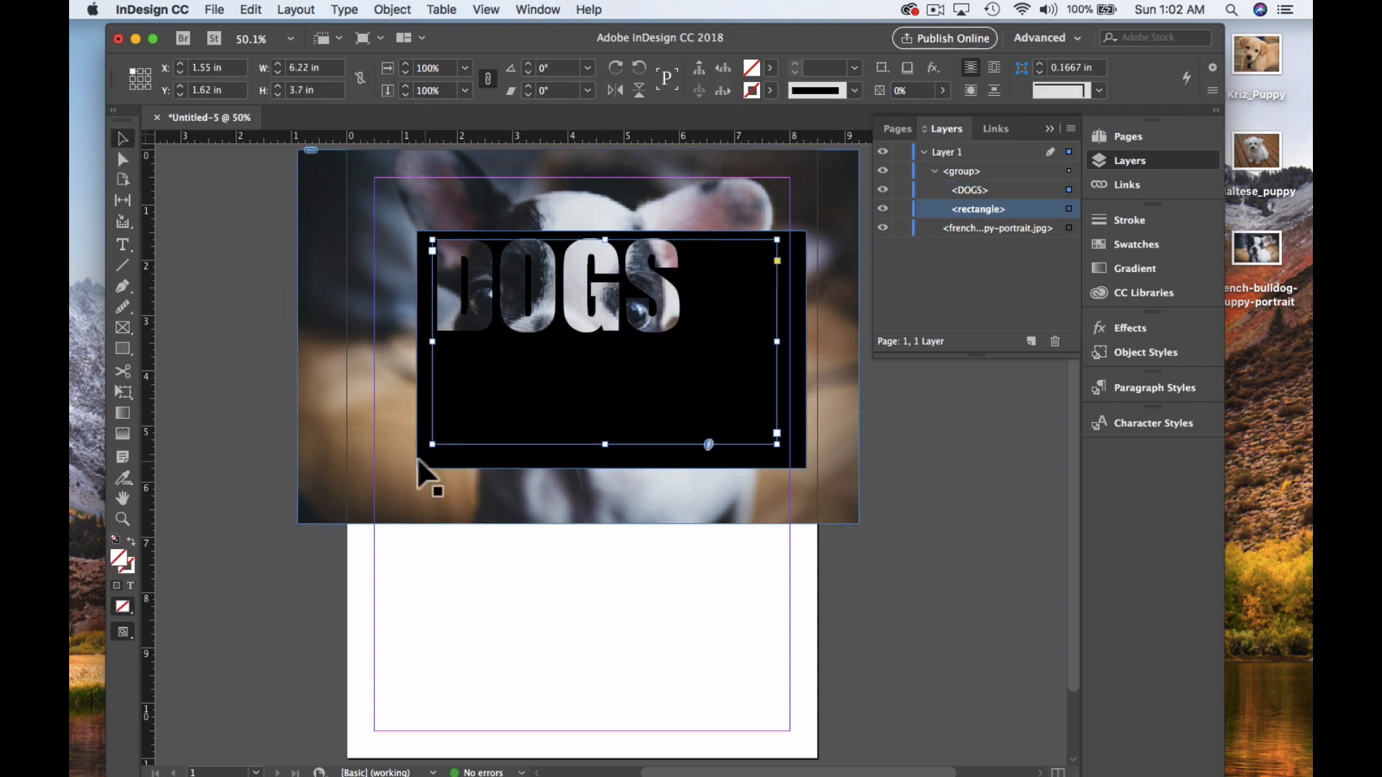
{"action": "left_click_drag", "start_coordinate": [431, 444], "coordinate": [350, 485]}
{"action": "left_click_drag", "start_coordinate": [544, 394], "coordinate": [584, 433]}
Enlarge the black rectangle to about 11.03 by 7.32 in, covering the photo around the word, and preview the page without frames and guides
{"action": "left_click", "coordinate": [435, 420]}
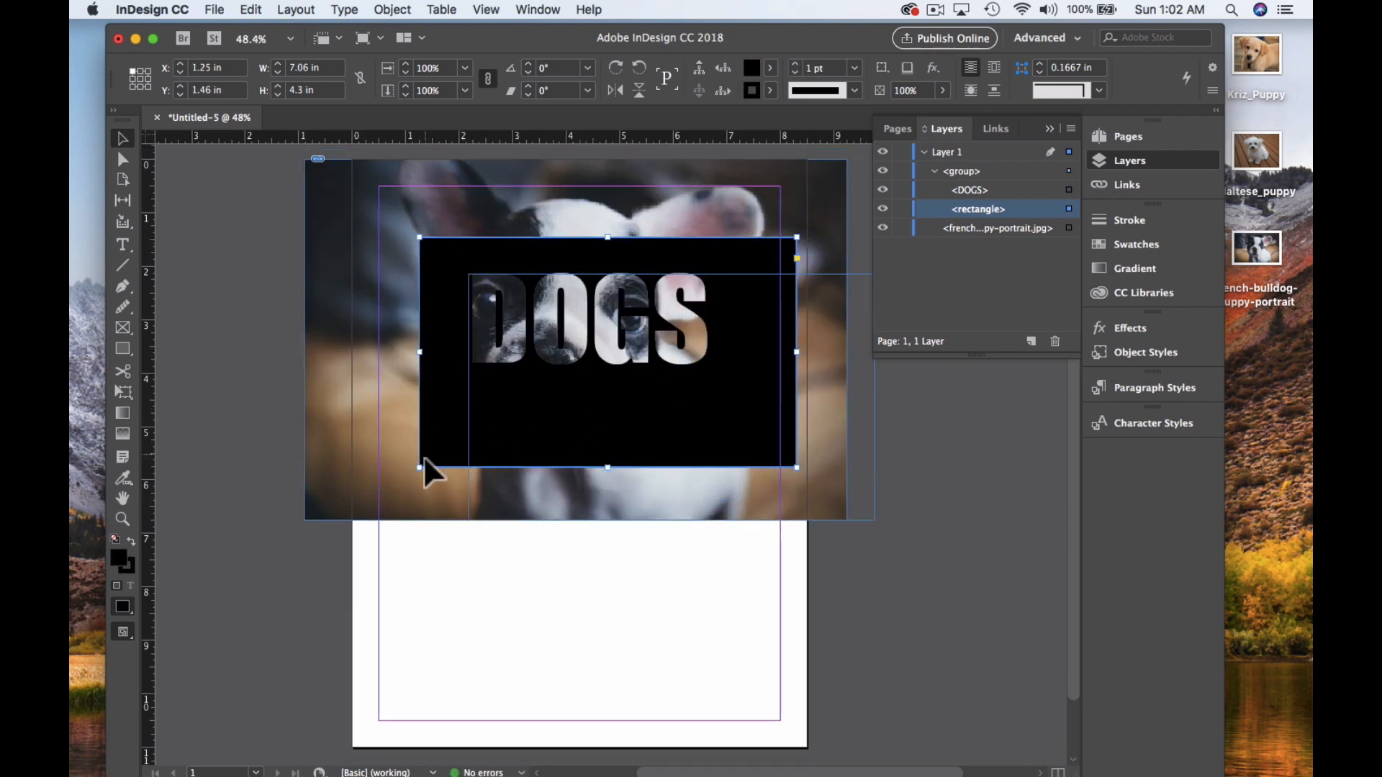
{"action": "left_click_drag", "start_coordinate": [419, 467], "coordinate": [289, 553]}
{"action": "left_click_drag", "start_coordinate": [407, 465], "coordinate": [431, 414]}
{"action": "left_click_drag", "start_coordinate": [323, 495], "coordinate": [244, 569]}
{"action": "left_click_drag", "start_coordinate": [580, 432], "coordinate": [611, 403]}
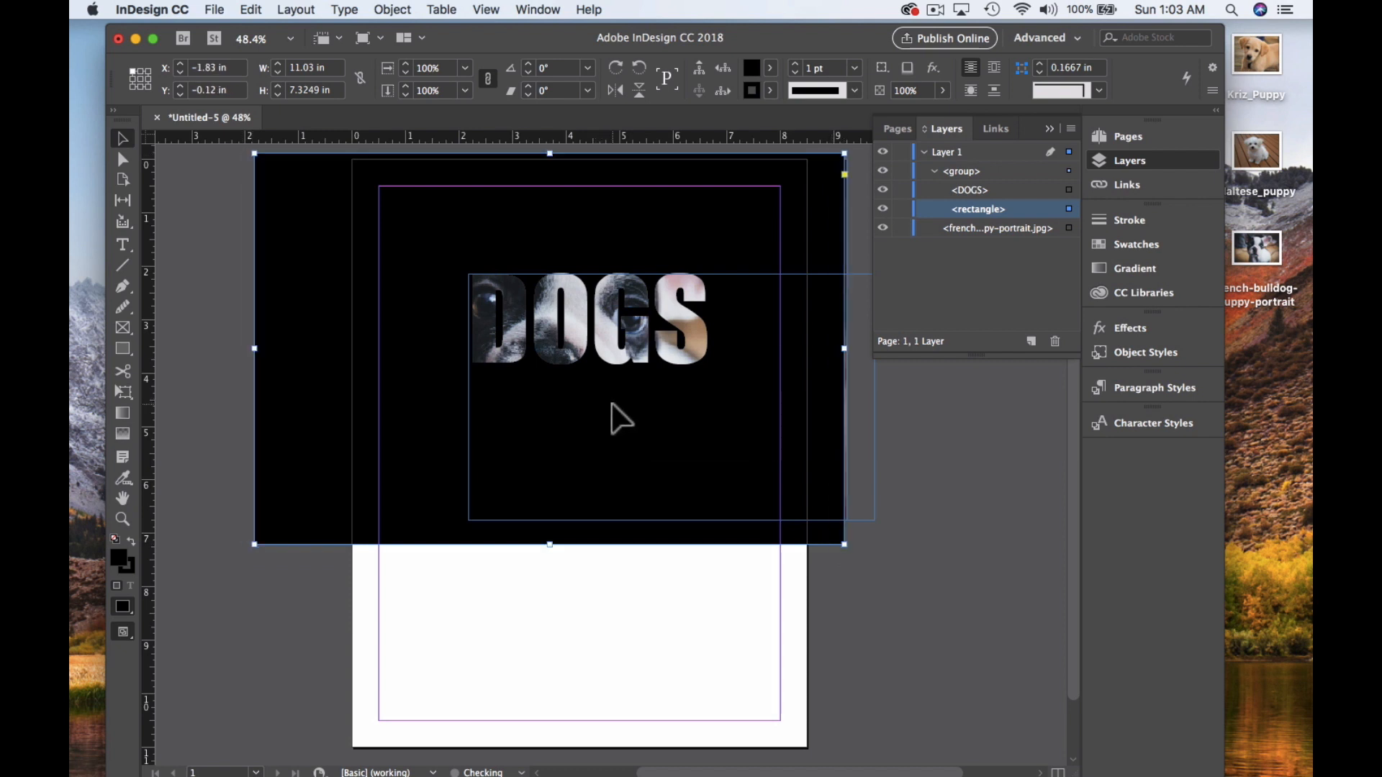
{"action": "left_click", "coordinate": [321, 607]}
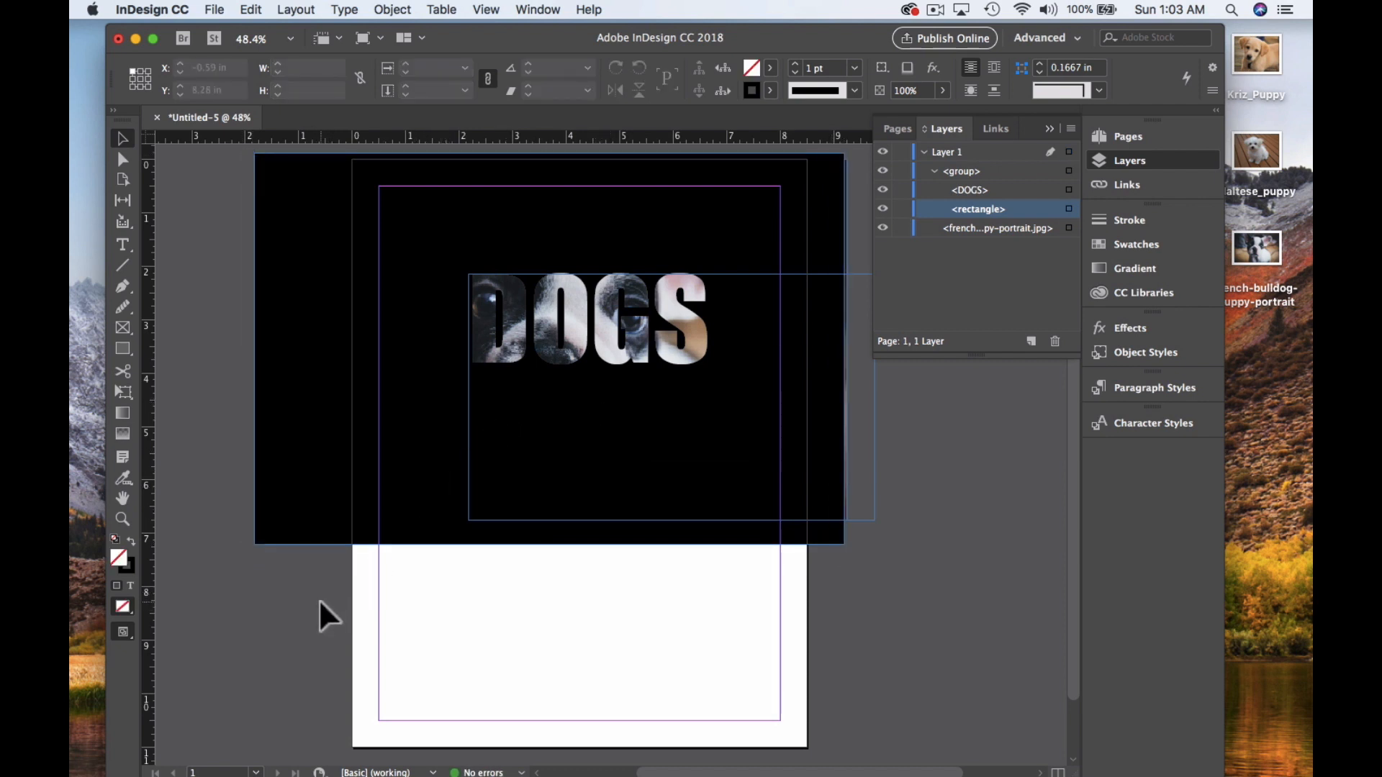
{"action": "key", "text": "w"}
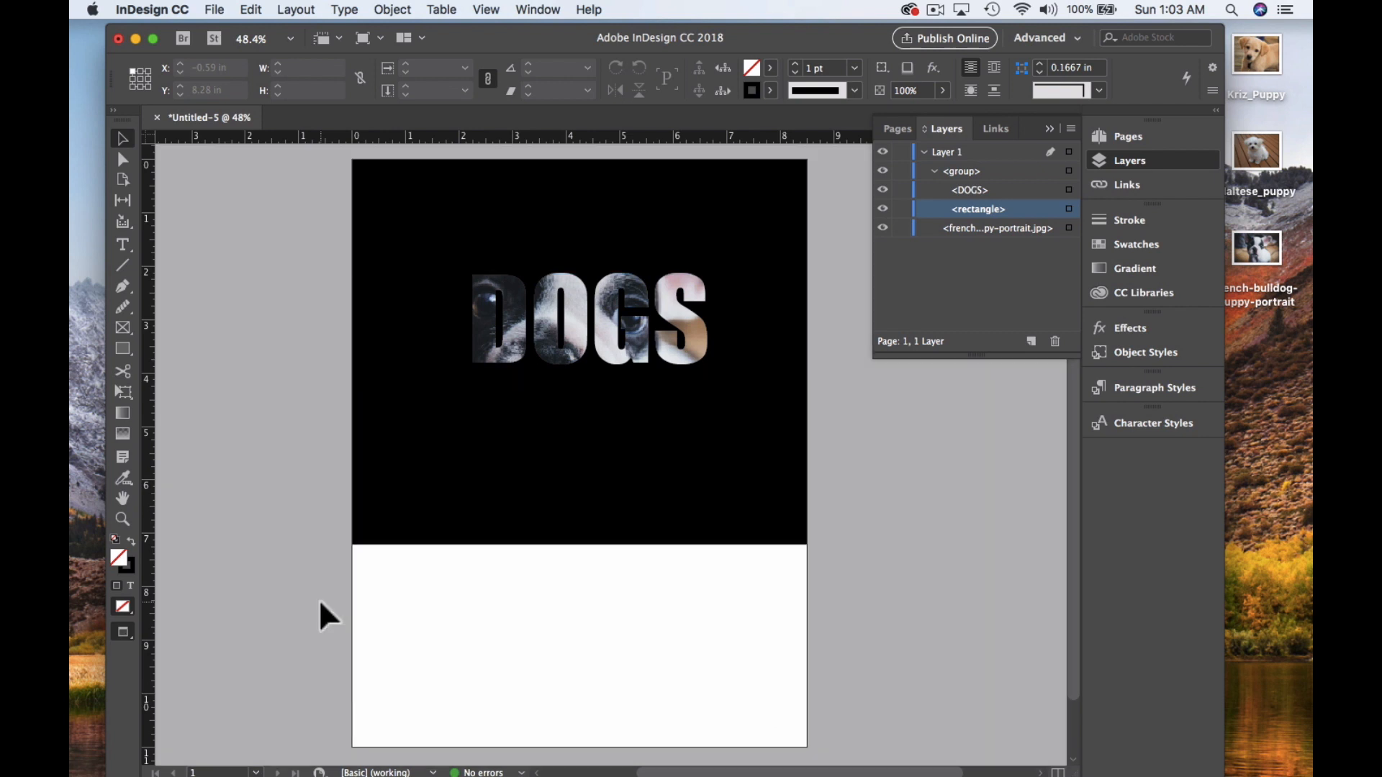